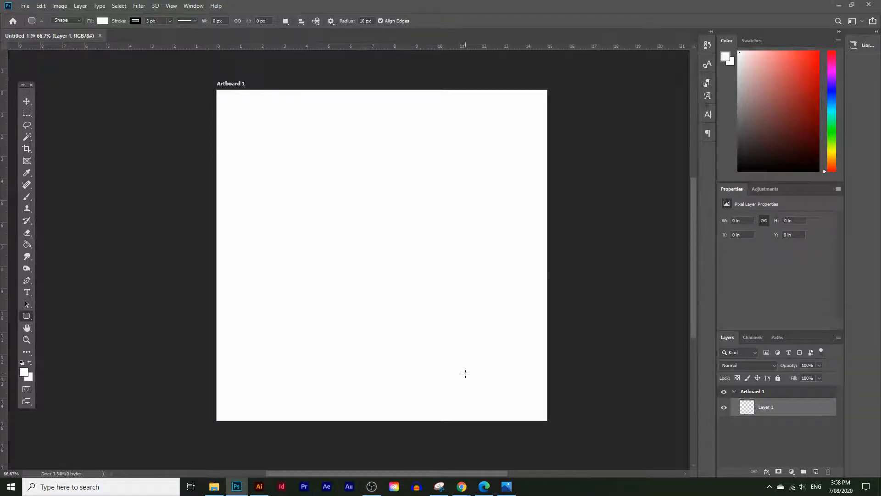
Draw a rounded rectangle about 483 px wide and 483 px high in the middle of the artboard
right_click(29, 314)
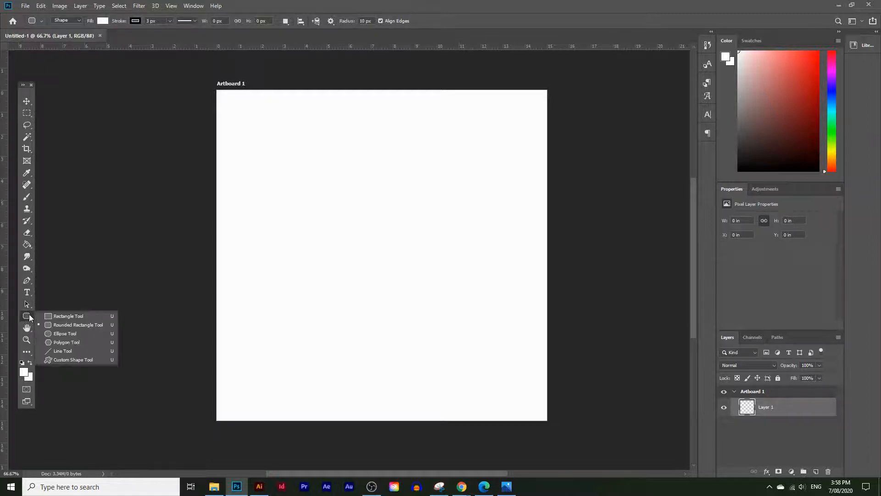
click(75, 325)
drag(309, 176, 457, 323)
click(27, 102)
drag(390, 239, 390, 236)
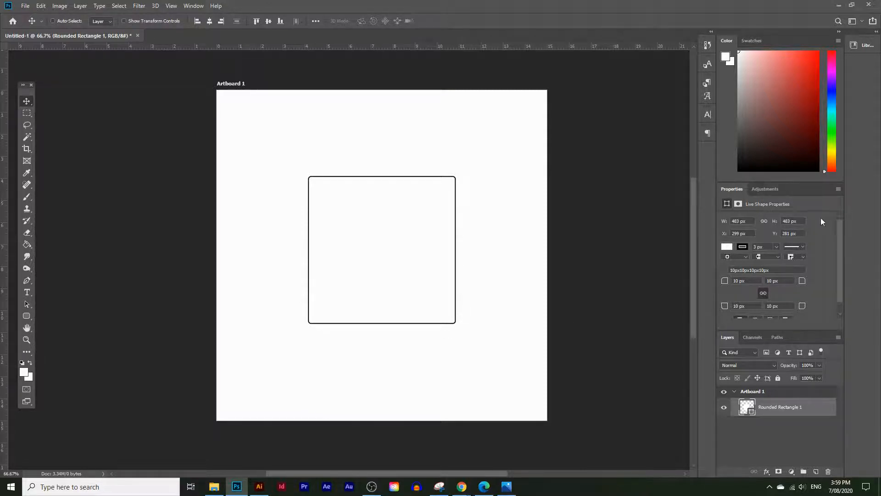
Round all four corners of the rectangle to 49 px and remove its stroke
click(194, 5)
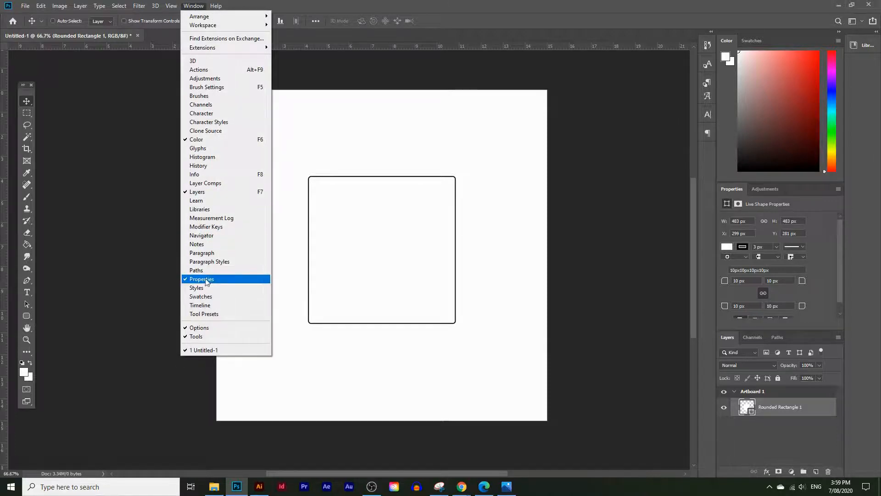
click(73, 125)
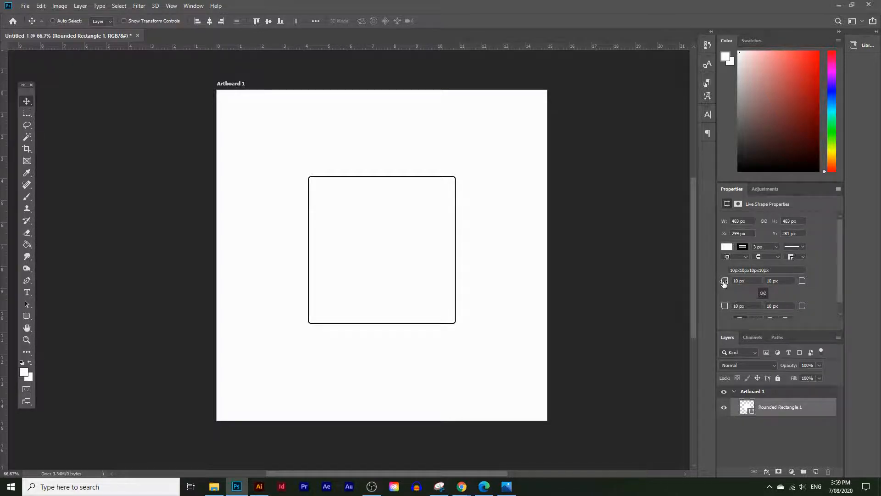
click(738, 281)
drag(739, 282, 743, 285)
click(739, 249)
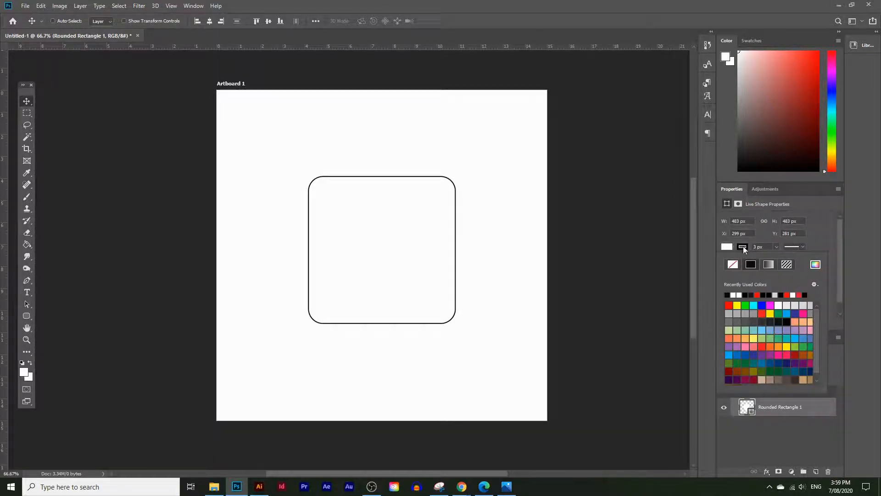
click(732, 266)
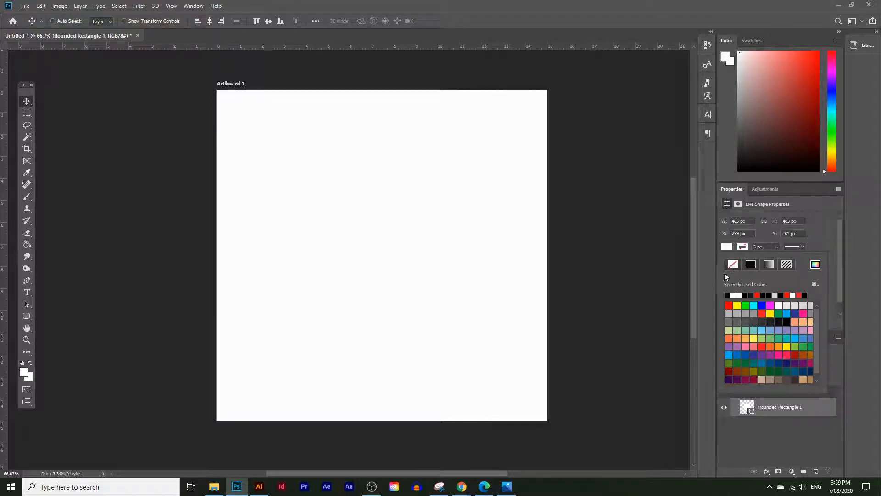
click(822, 248)
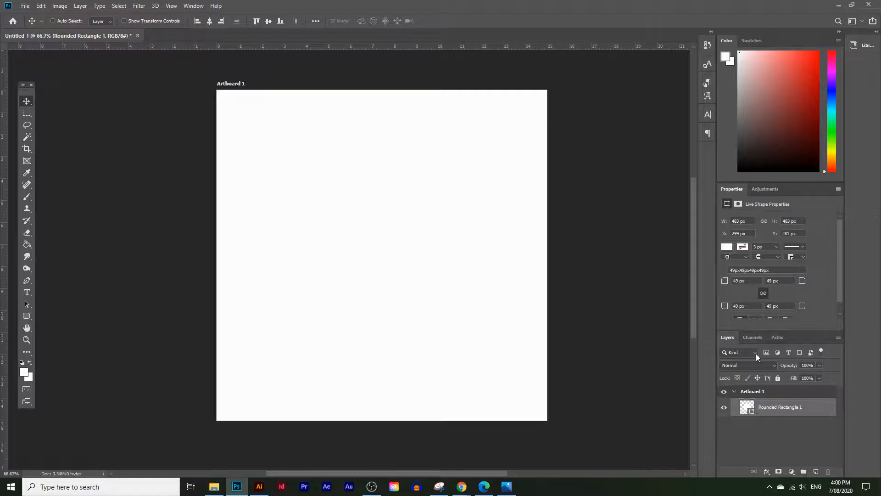
Add a drop shadow to the rounded rectangle with 10% opacity, 16 px distance, 0% spread and 73 px size
click(186, 6)
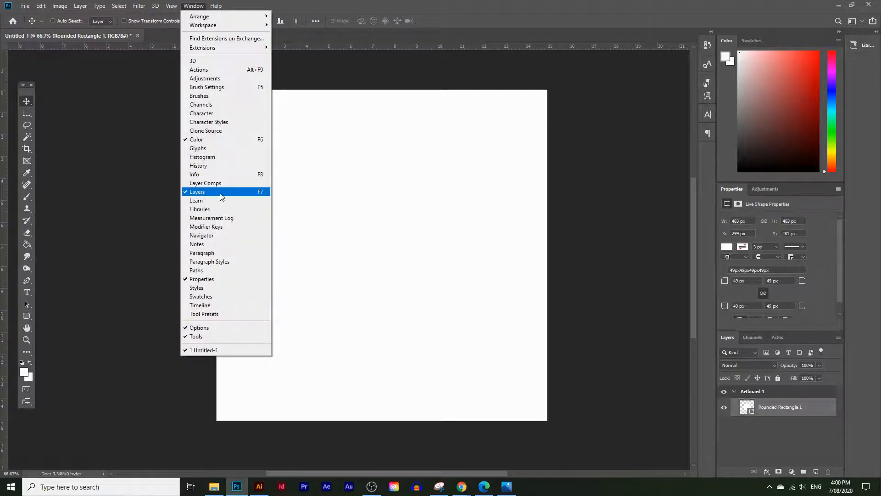
click(2, 52)
click(81, 6)
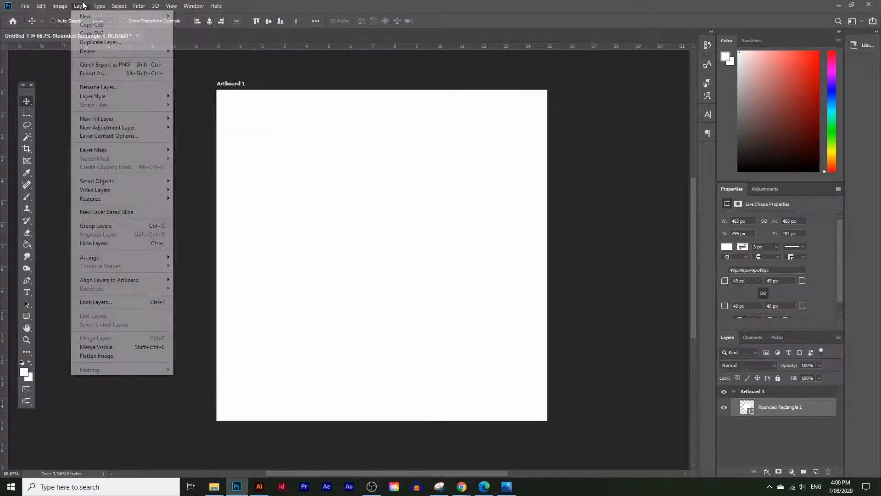
mouse_move(114, 97)
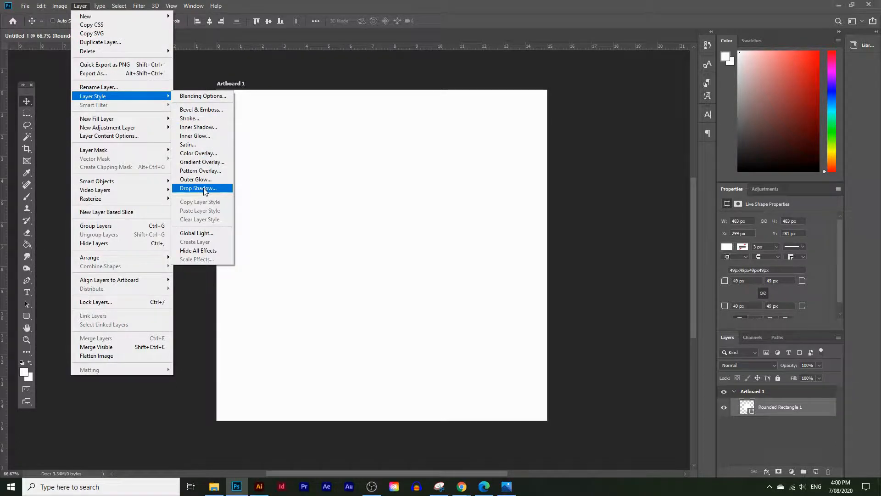
click(198, 188)
drag(564, 127, 624, 123)
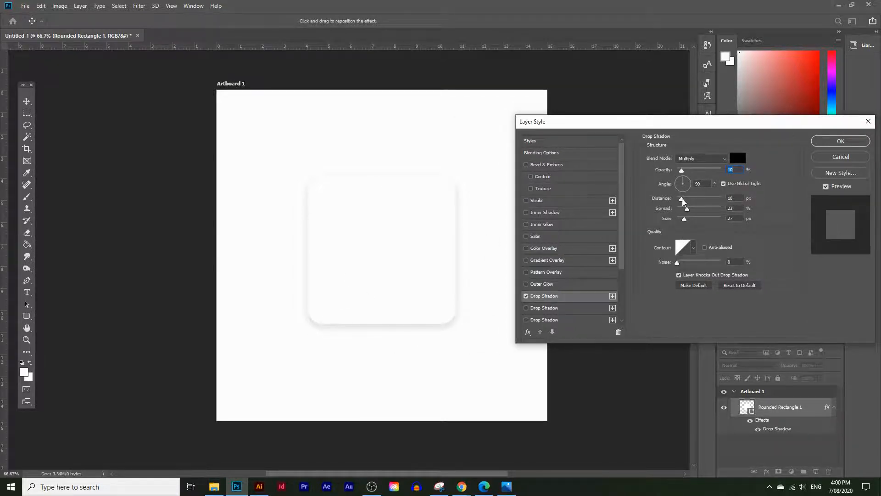
drag(682, 202, 684, 201)
mouse_move(688, 212)
mouse_down()
mouse_move(714, 209)
mouse_move(677, 208)
mouse_move(691, 219)
mouse_up()
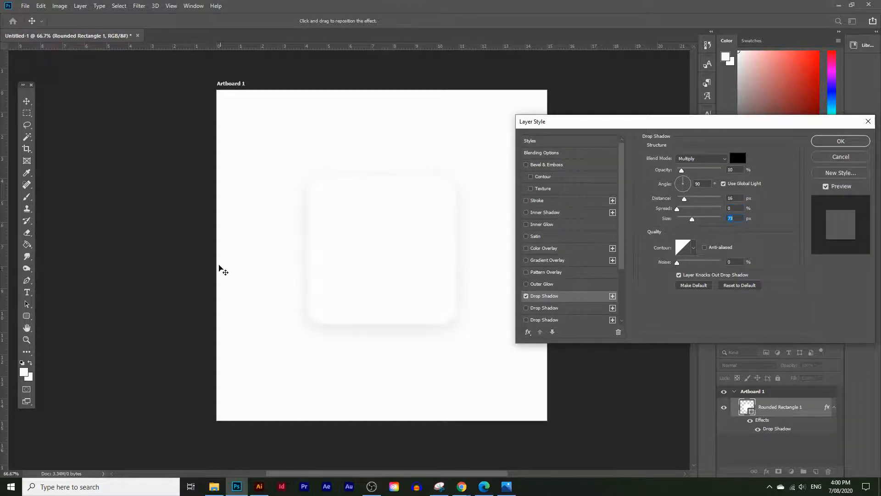
click(825, 140)
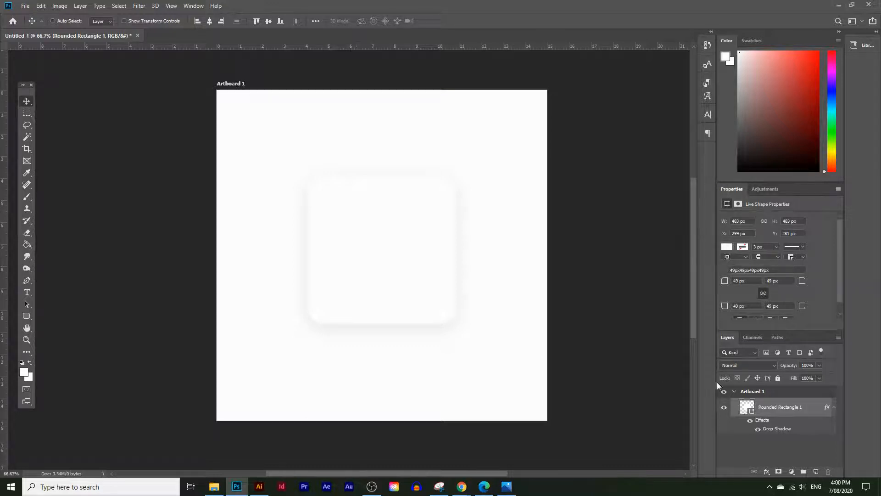
Add a second drop shadow to the rounded rectangle with 9% opacity, 3 px distance, 11% spread and 8 px size
click(81, 6)
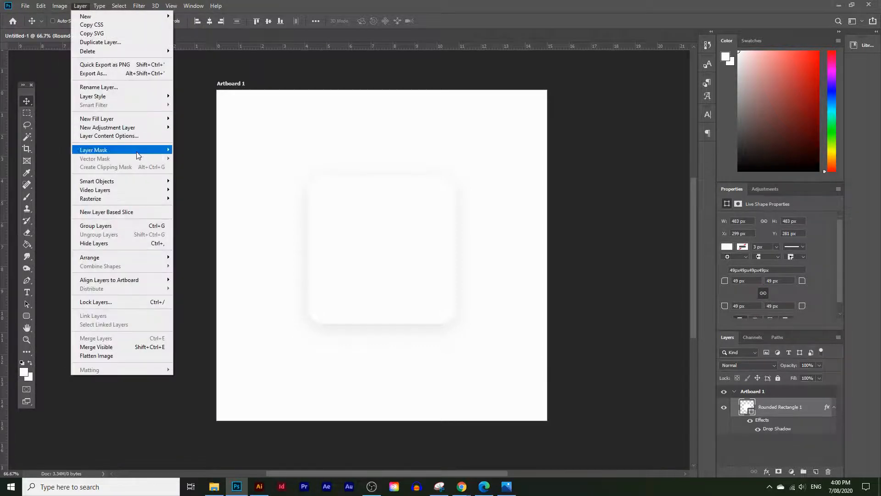
mouse_move(129, 96)
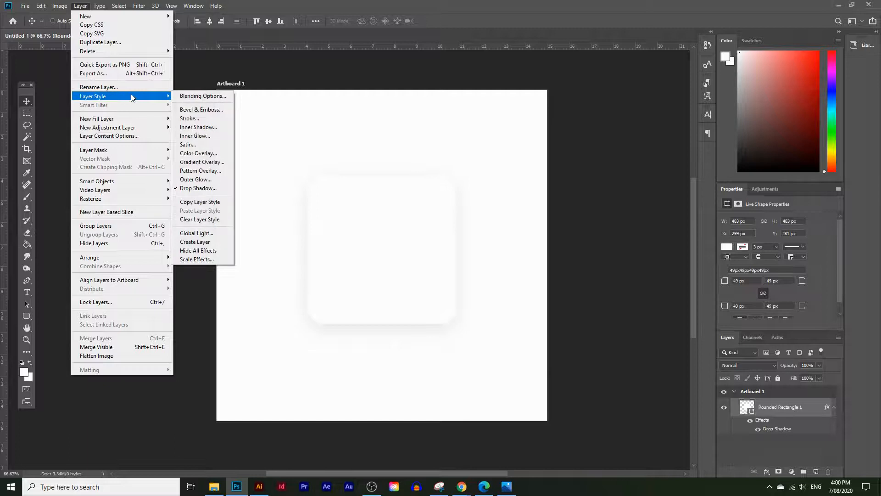
click(206, 188)
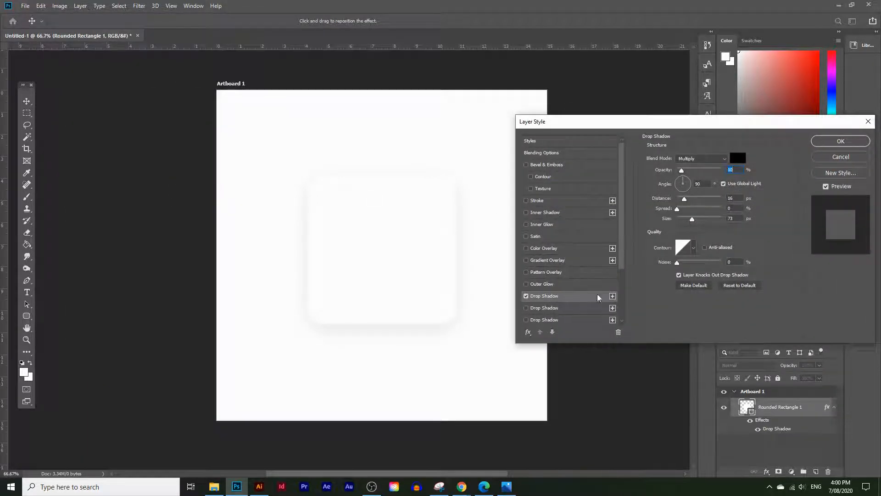
click(612, 296)
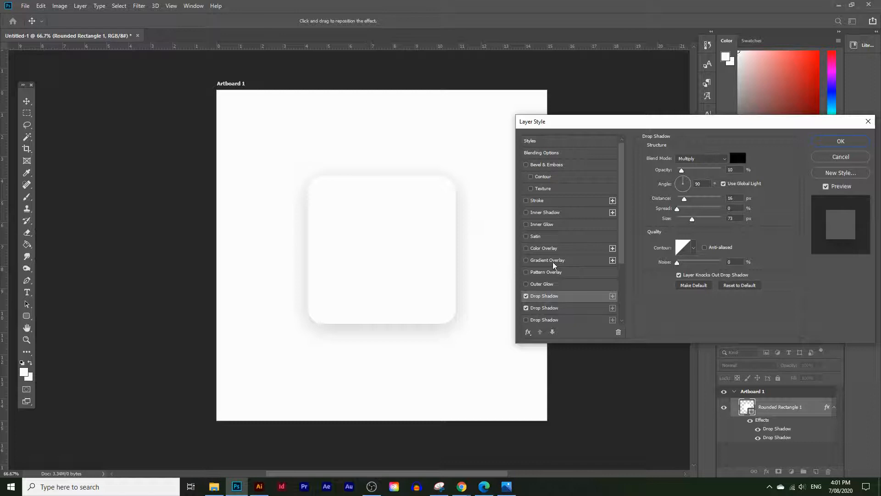
drag(693, 220, 680, 222)
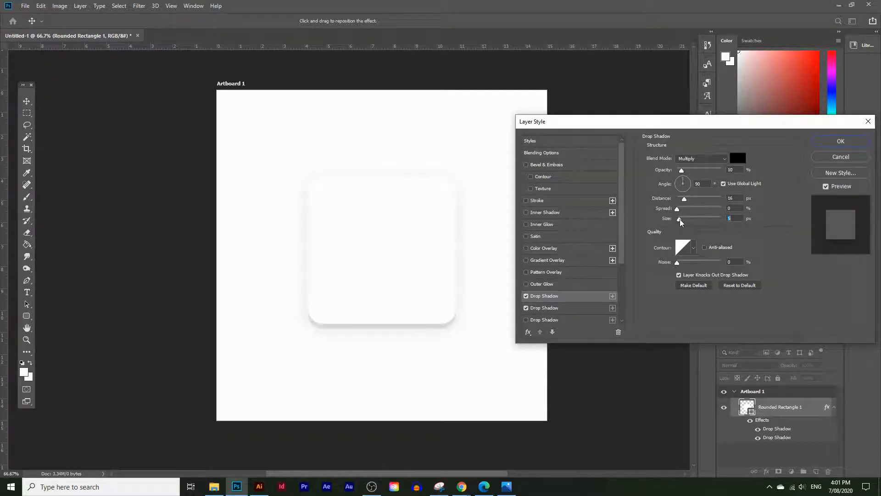
drag(684, 200, 679, 202)
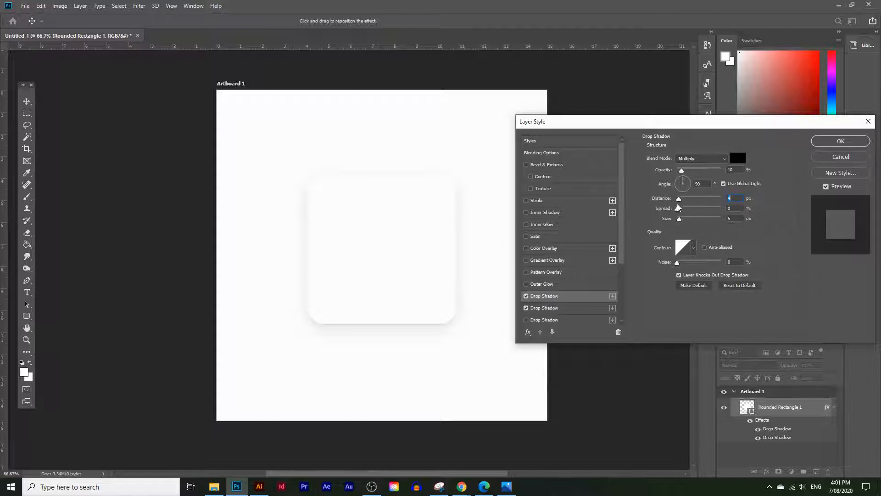
drag(678, 211, 683, 210)
drag(684, 173, 677, 199)
drag(680, 219, 683, 221)
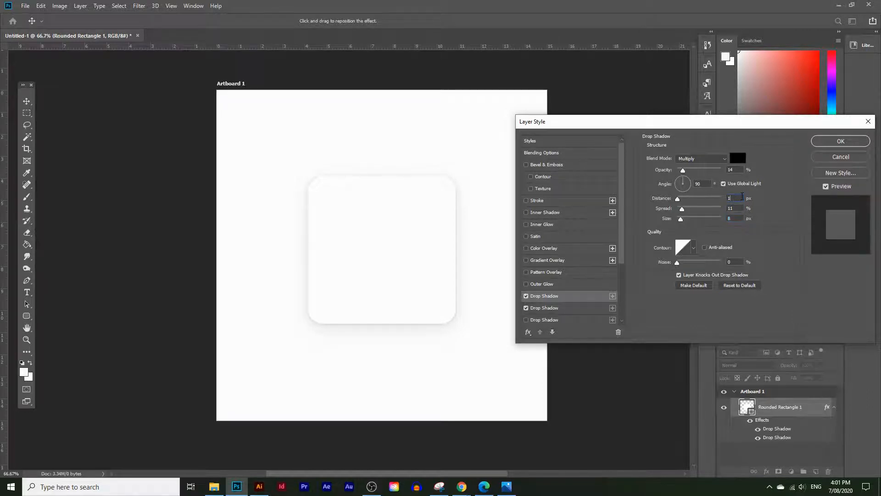
key(Up)
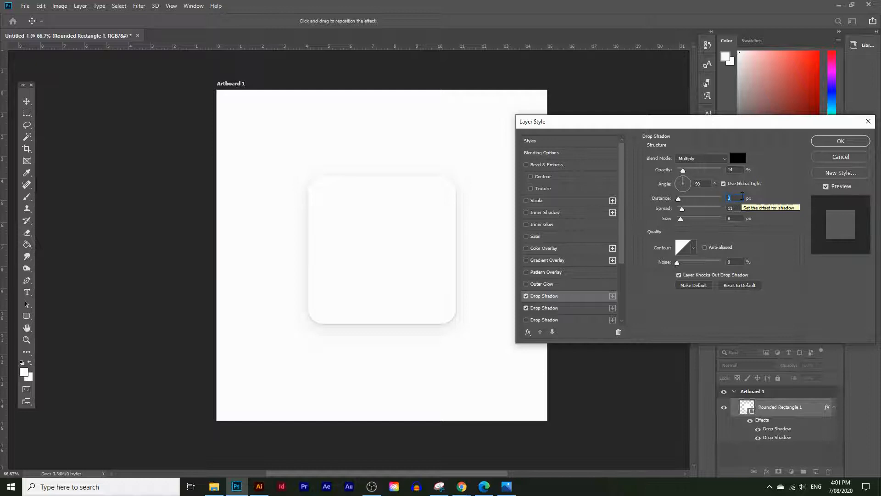
drag(684, 171, 681, 170)
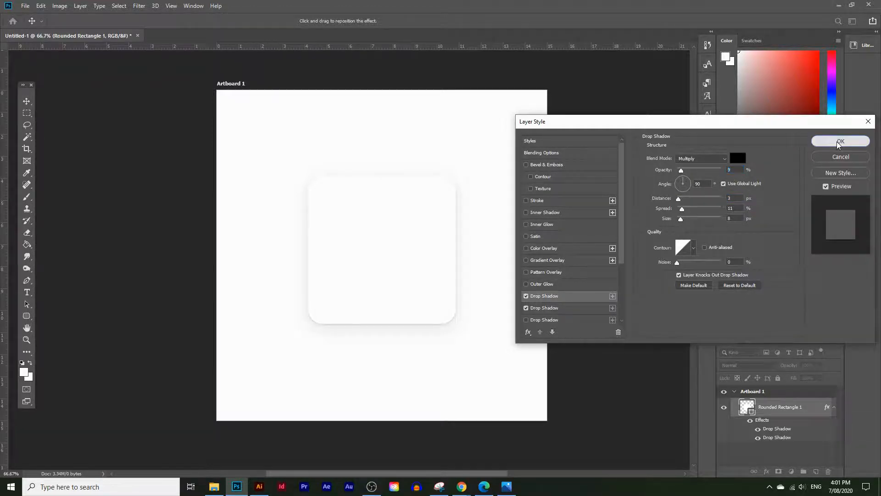
click(840, 141)
Hide and show each of the two drop shadows in turn to compare their effect on the rectangle
click(758, 428)
click(759, 429)
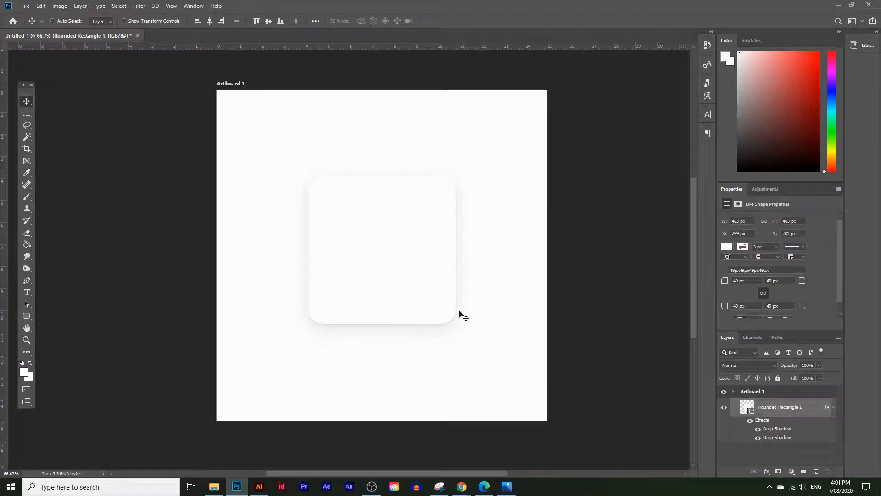
click(758, 439)
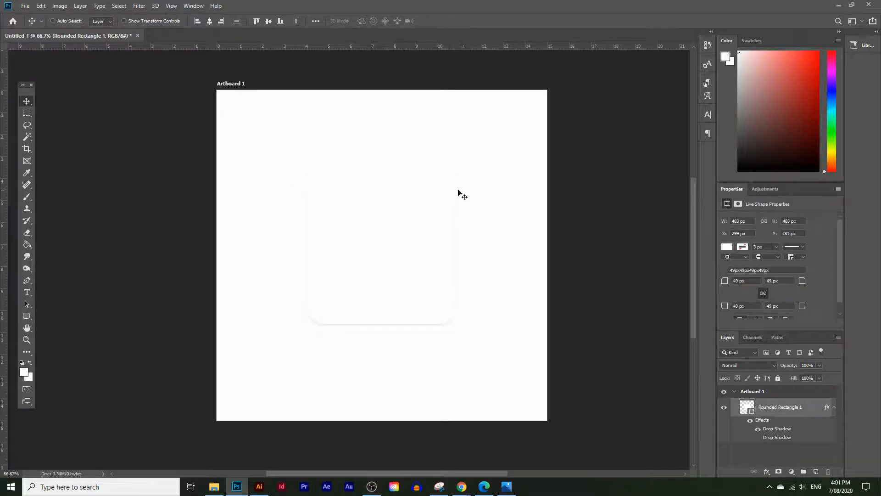
click(758, 437)
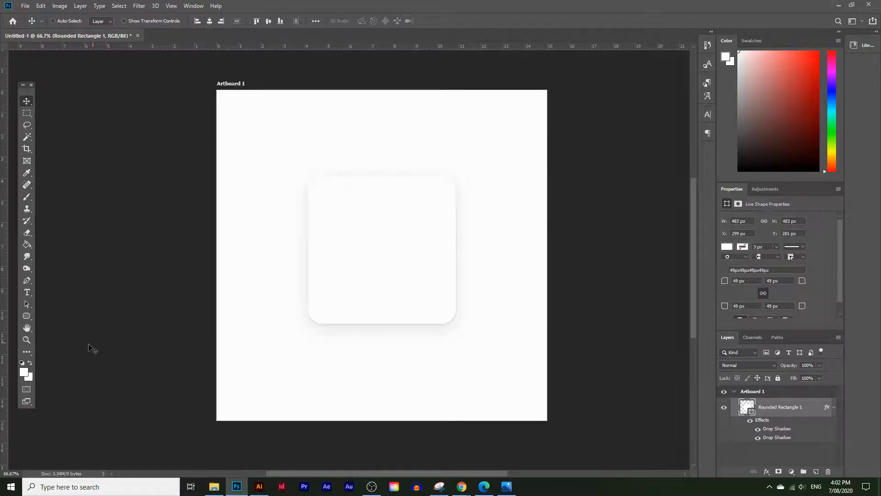
Duplicate the rounded rectangle layer and rasterize the upper copy while keeping its drop shadow effects
click(26, 340)
click(325, 278)
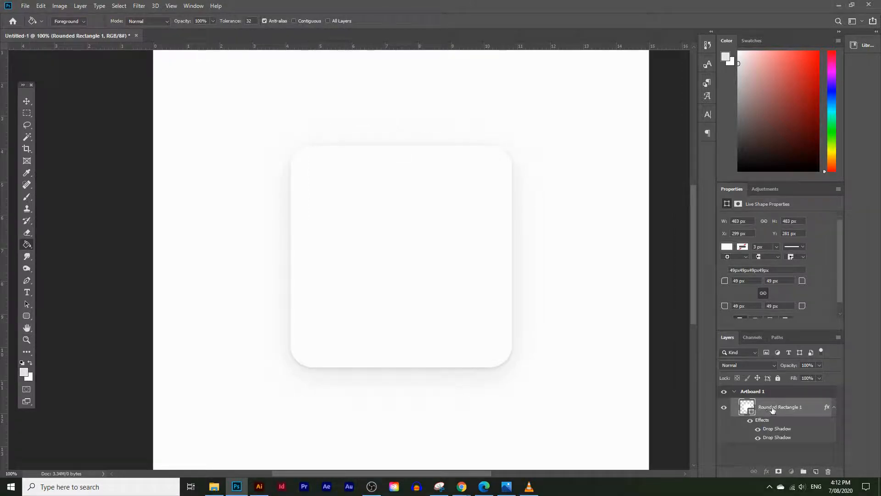
drag(773, 410, 816, 469)
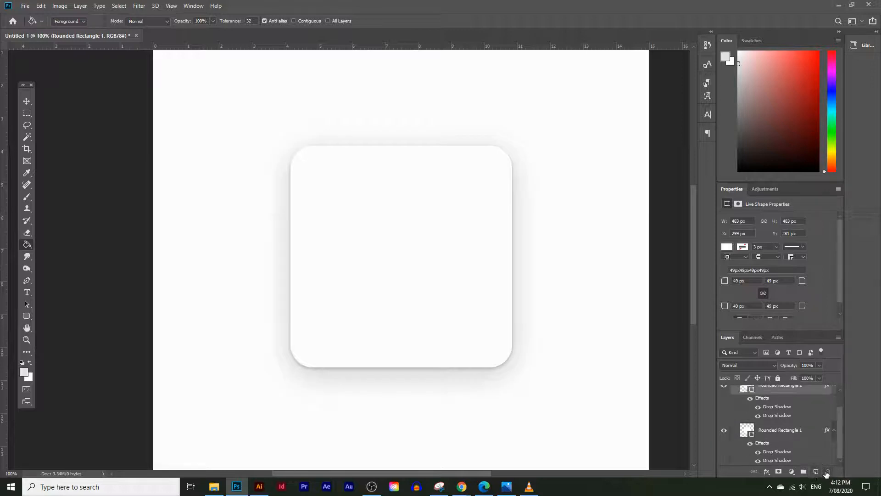
scroll(821, 449, up, 2)
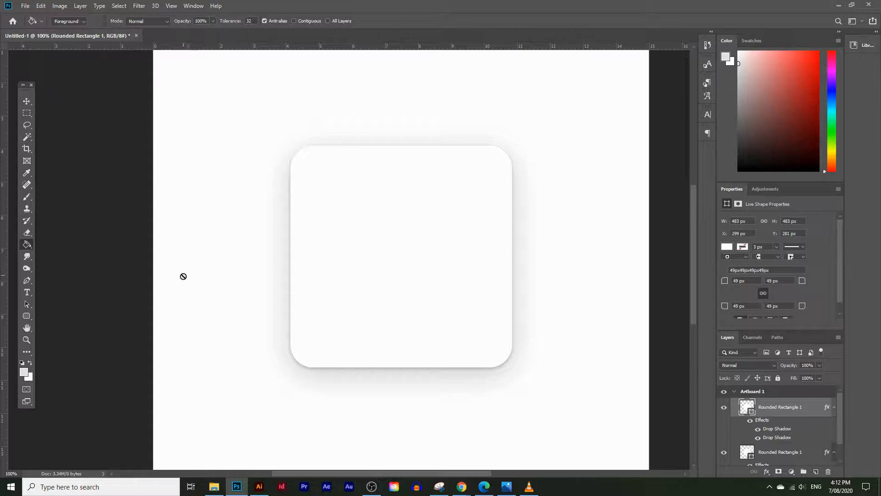
right_click(766, 408)
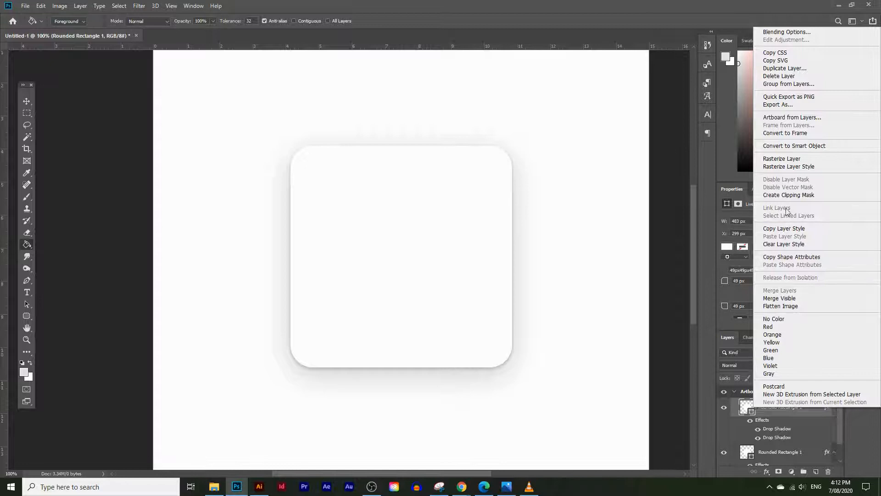
click(797, 167)
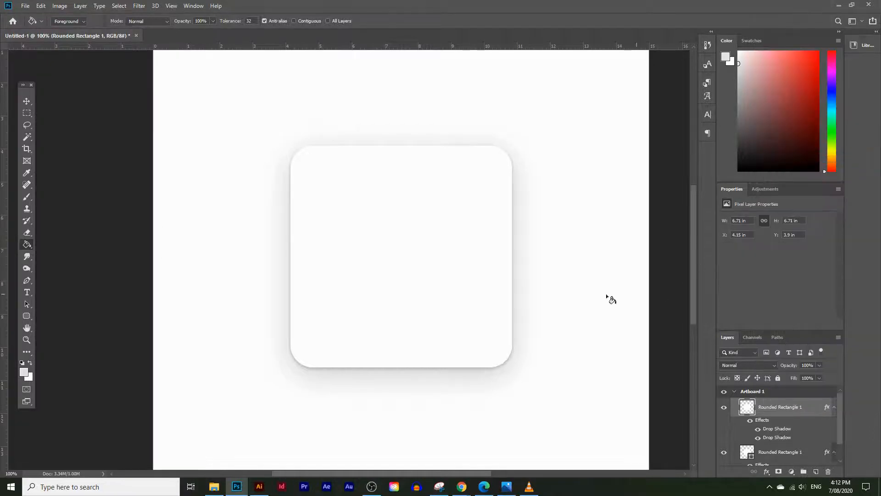
scroll(791, 413, down, 1)
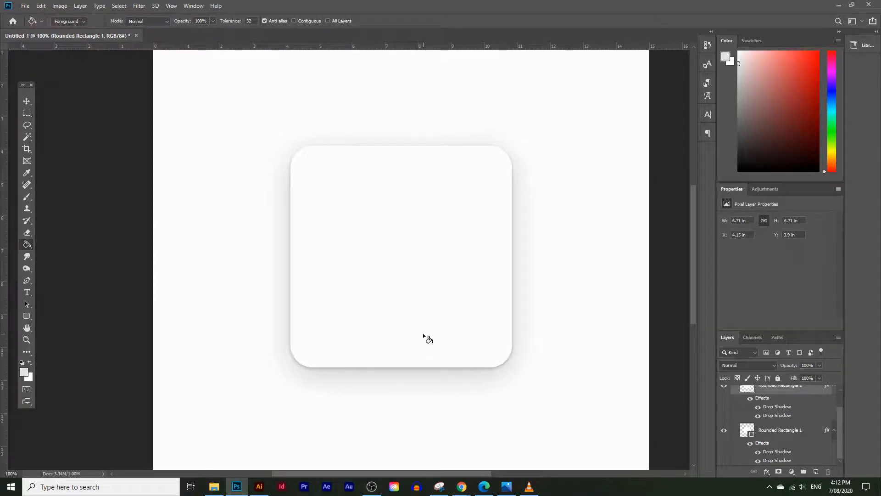
scroll(757, 426, up, 1)
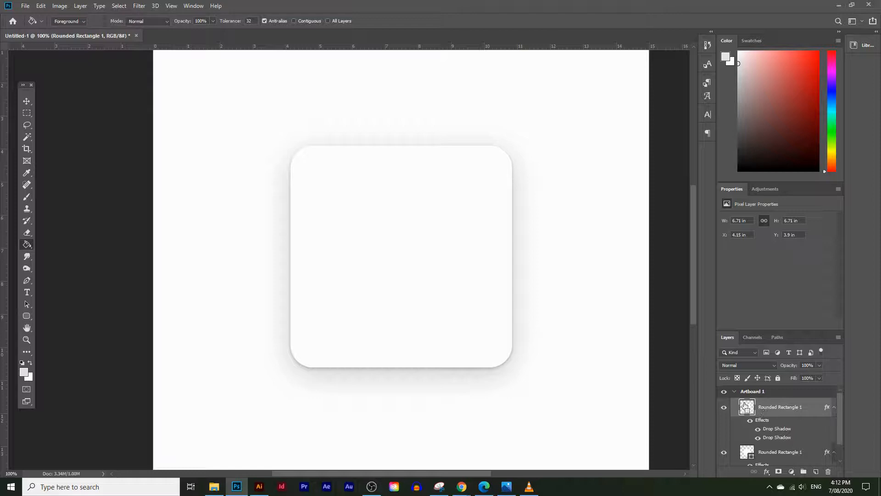
Select the outline of the upper rounded rectangle and fill it with light grey e4e4e4 using the Paint Bucket, leaving nothing selected
ctrl+click(745, 413)
click(24, 370)
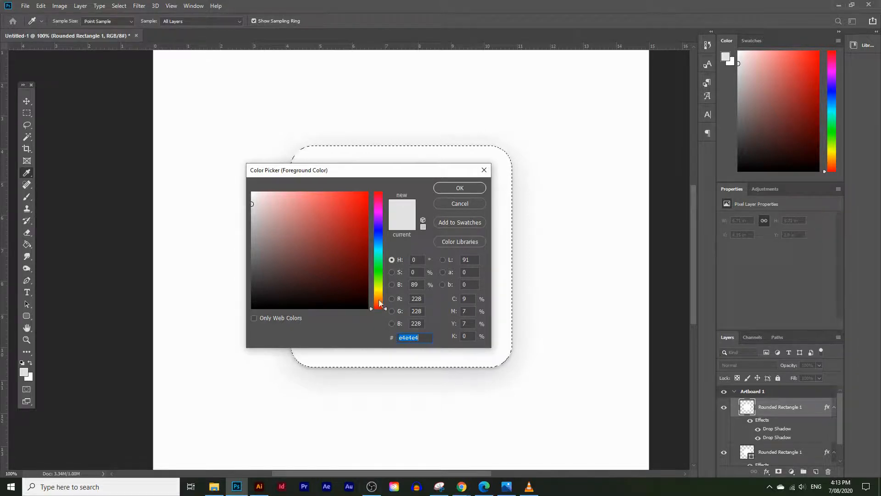
click(402, 338)
drag(419, 337, 405, 337)
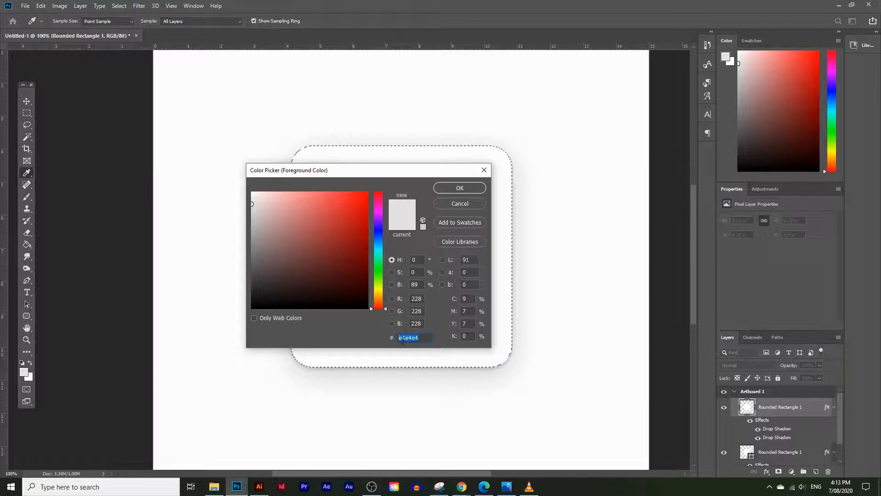
click(480, 188)
key(g)
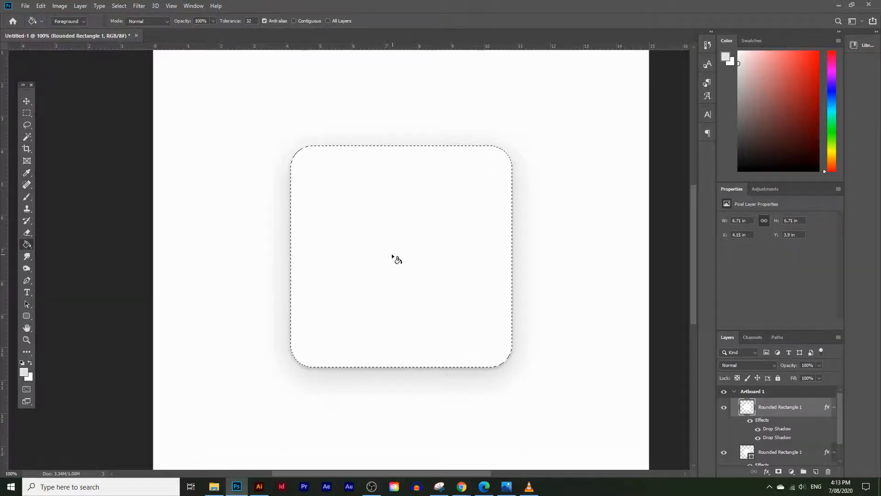
click(479, 307)
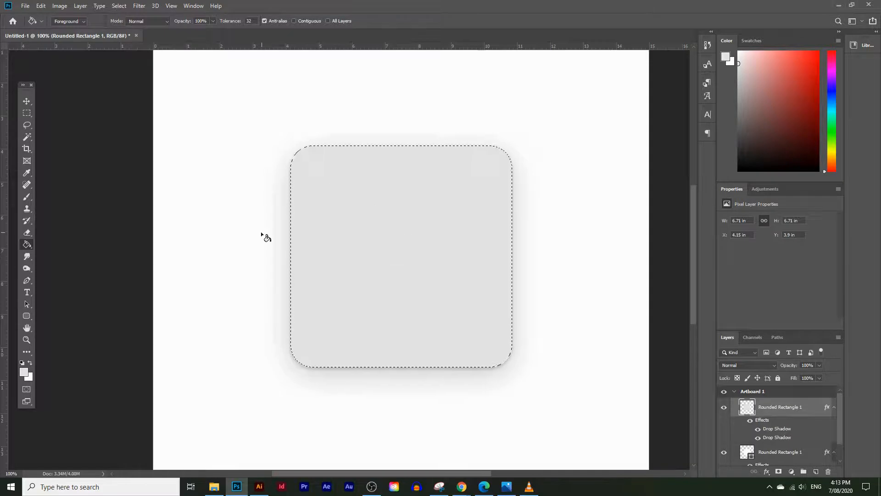
key(ctrl+d)
Load the grey shape as a selection, contract it by 15 pixels, and delete the interior to leave a thin grey frame
ctrl+click(747, 407)
click(117, 7)
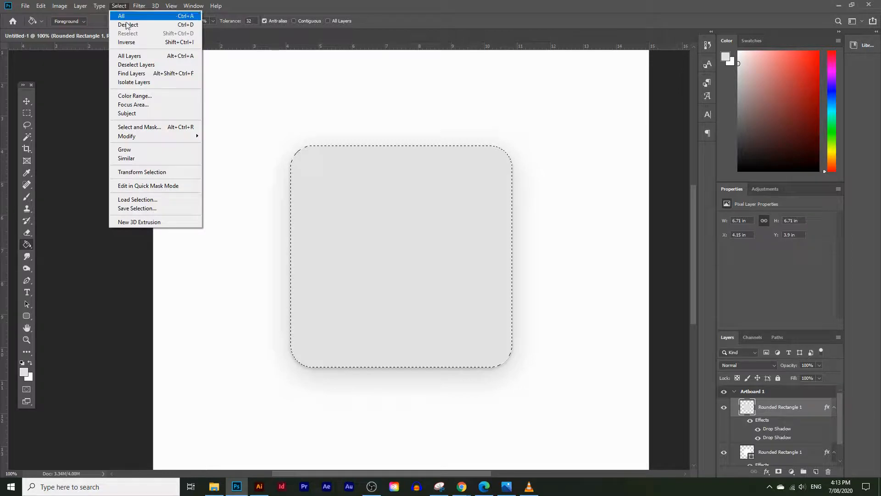
mouse_move(163, 140)
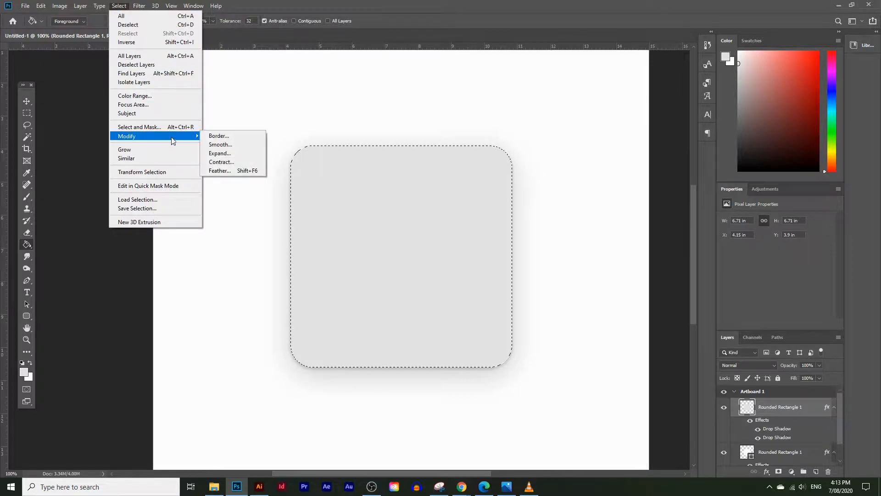
click(221, 161)
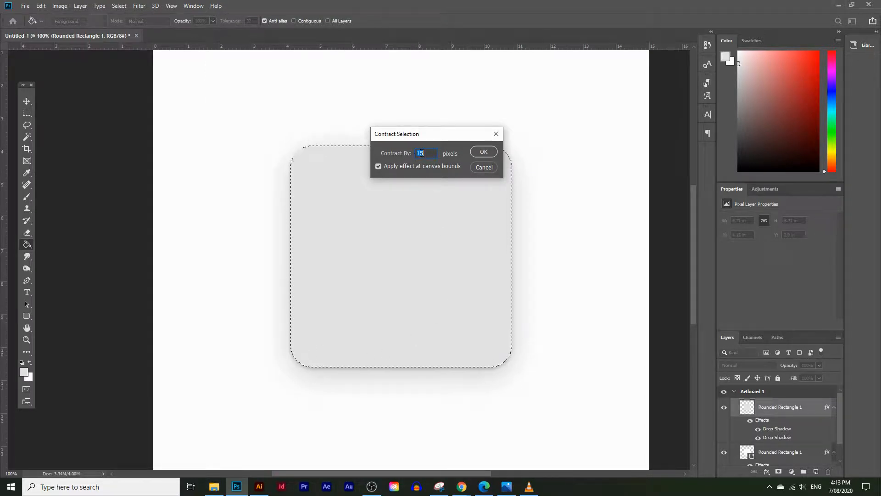
click(483, 152)
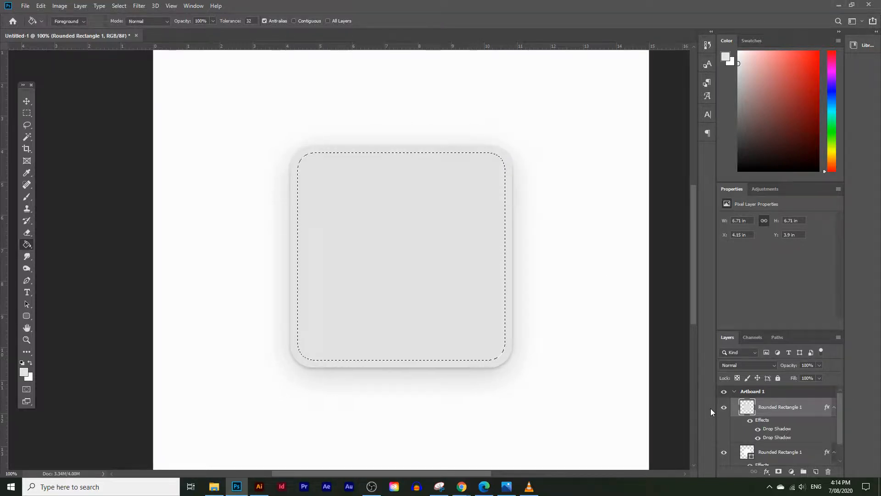
key(Delete)
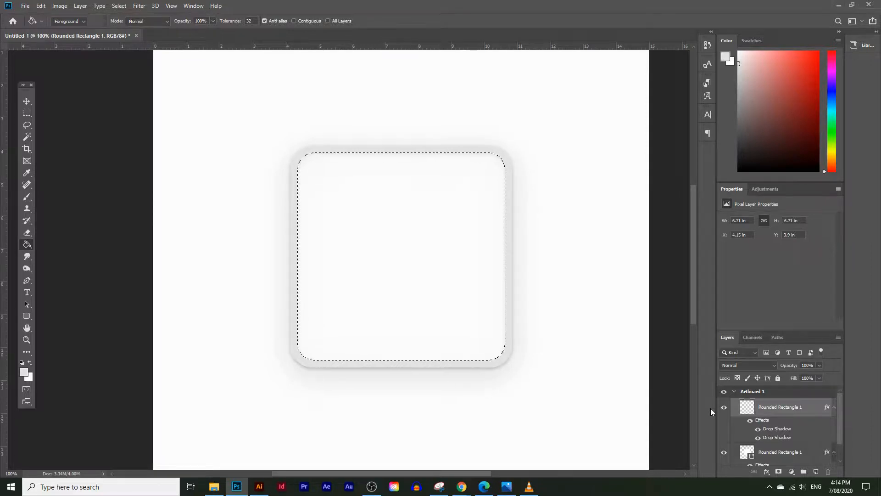
key(ctrl+d)
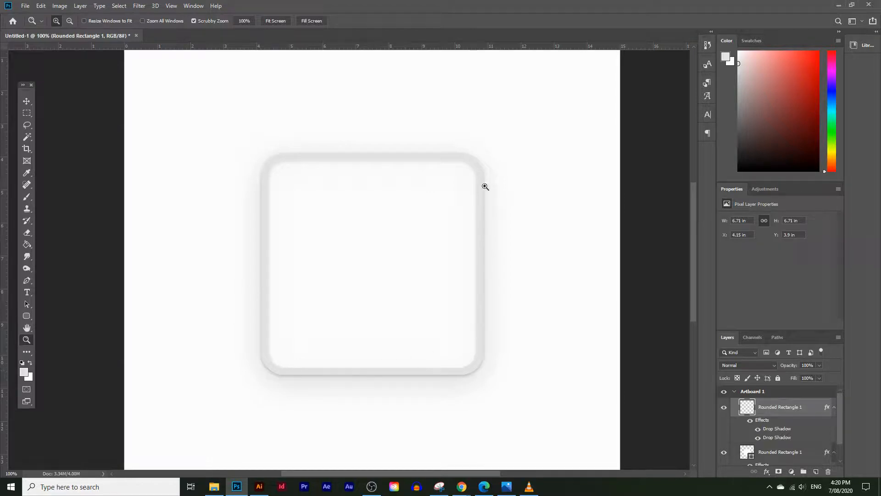
Hide all drop shadow effects on the upper rounded rectangle layer, checking the frame's corner up close
click(276, 190)
click(277, 190)
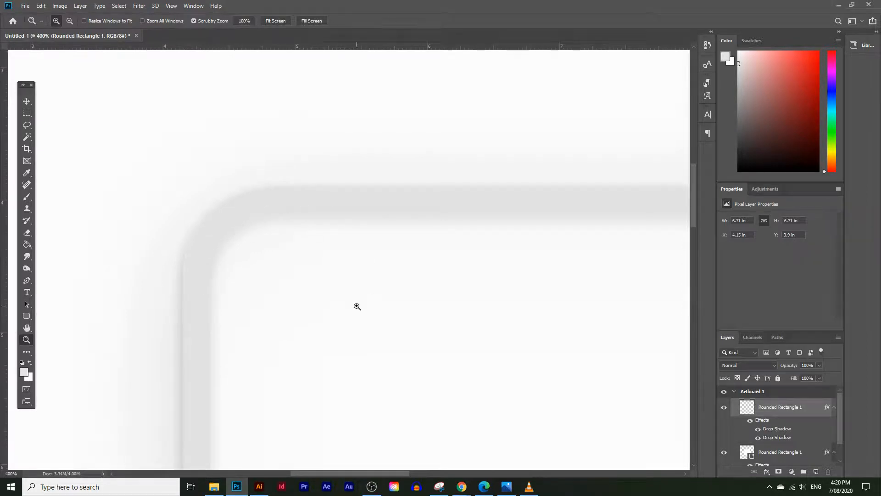
scroll(259, 242, down, 2)
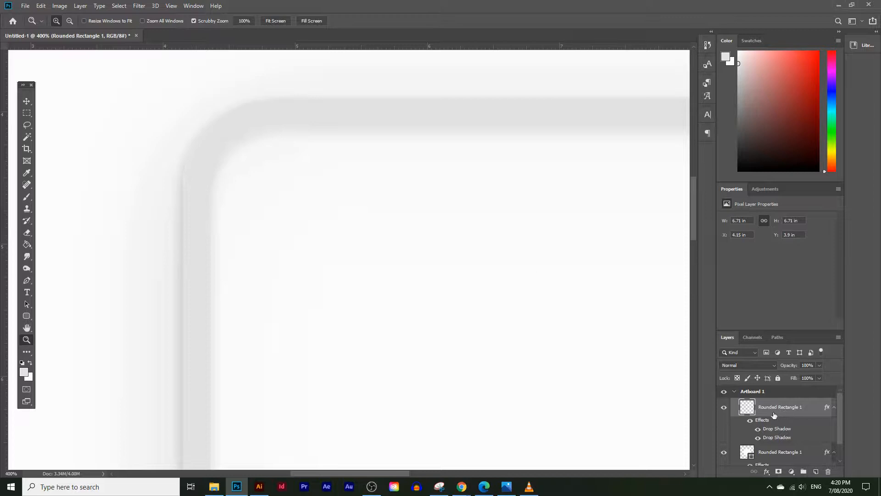
click(751, 420)
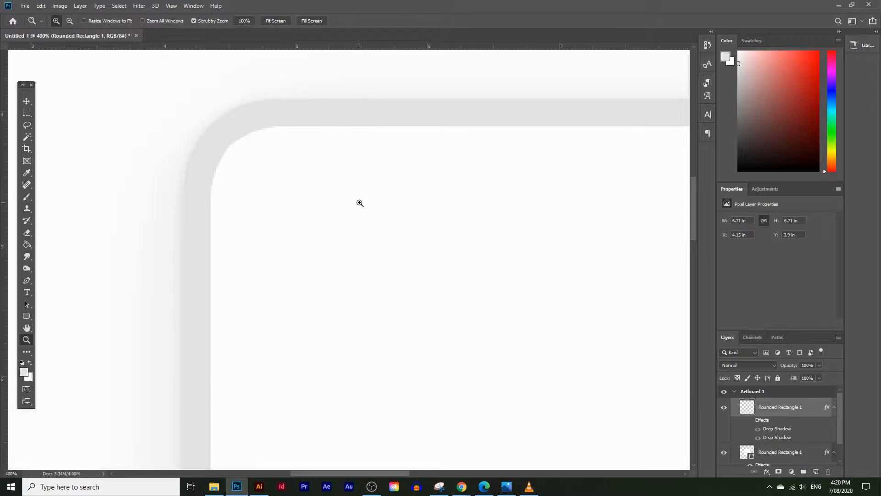
Add a white layer mask to the grey frame layer
alt+click(392, 230)
alt+click(413, 240)
alt+click(420, 243)
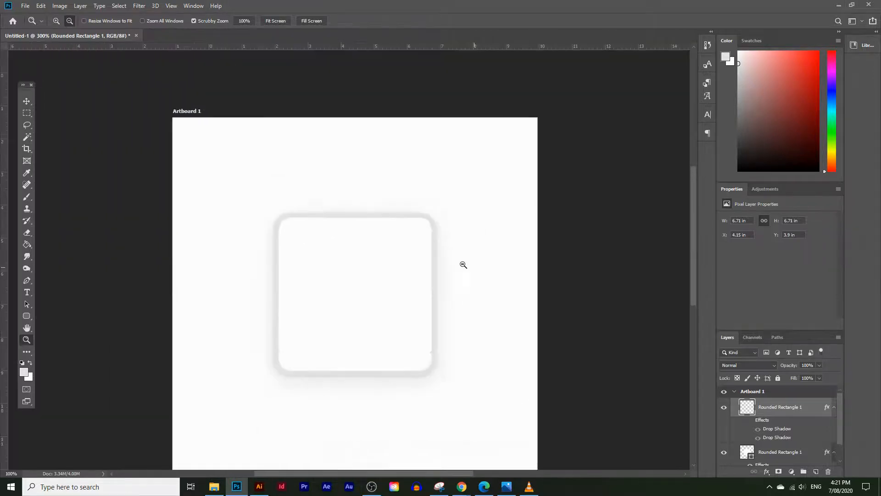
alt+click(463, 265)
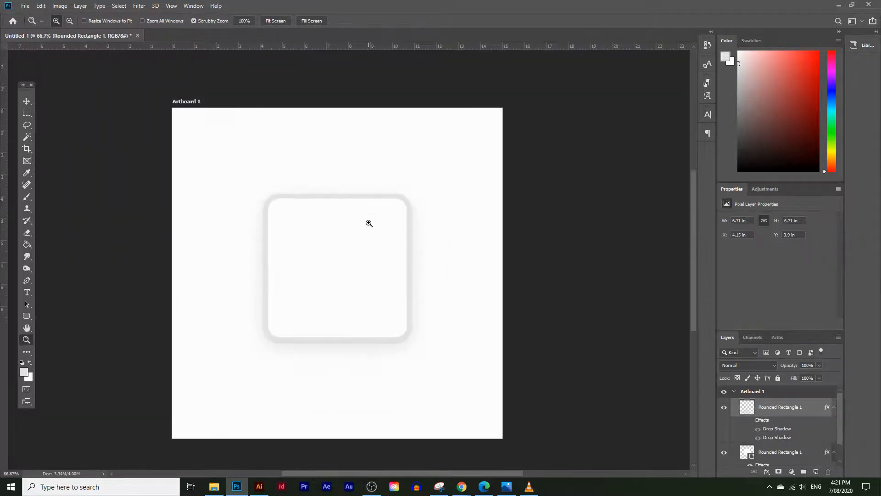
click(305, 236)
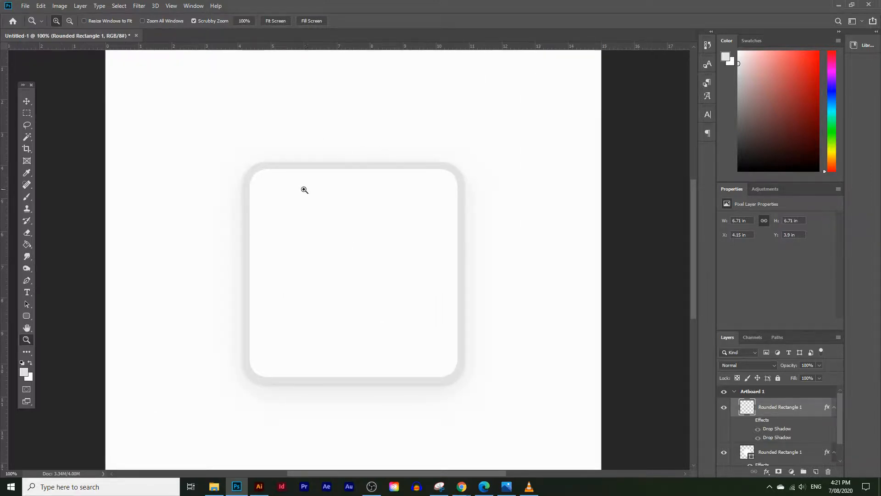
scroll(367, 199, up, 1)
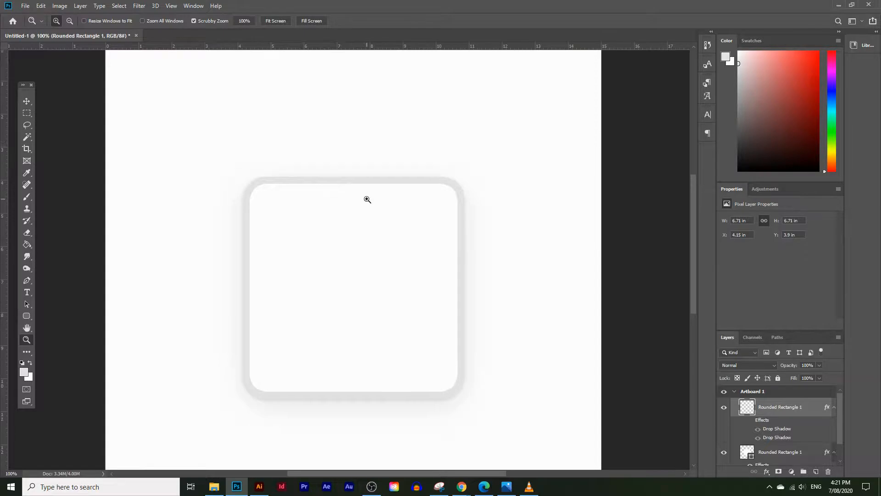
scroll(353, 79, up, 1)
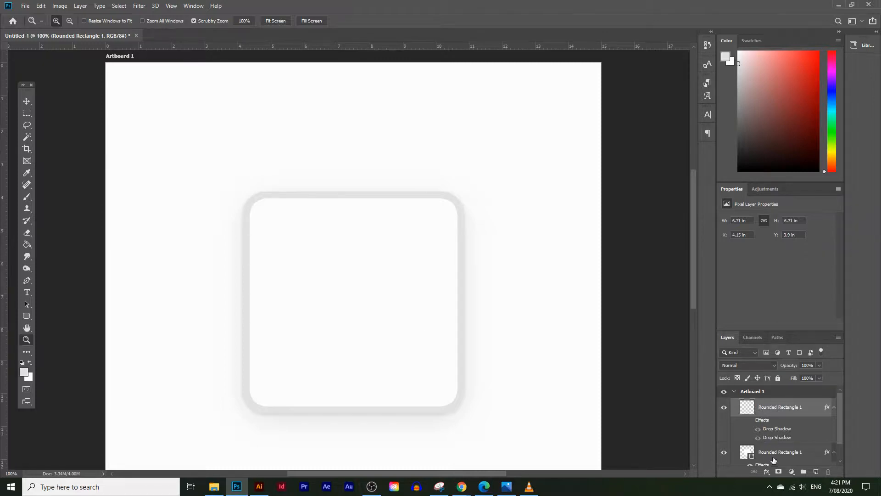
click(778, 472)
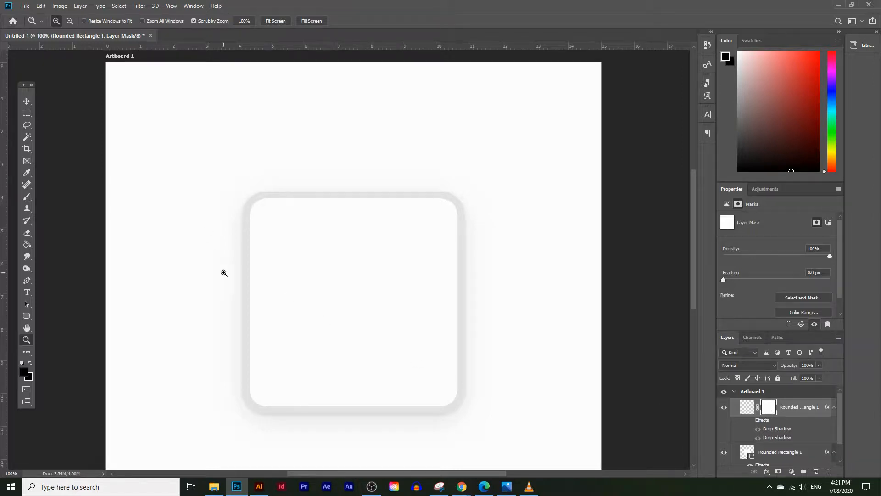
Paint on the layer mask with a soft black 000000 brush over the frame's upper left corner
click(27, 197)
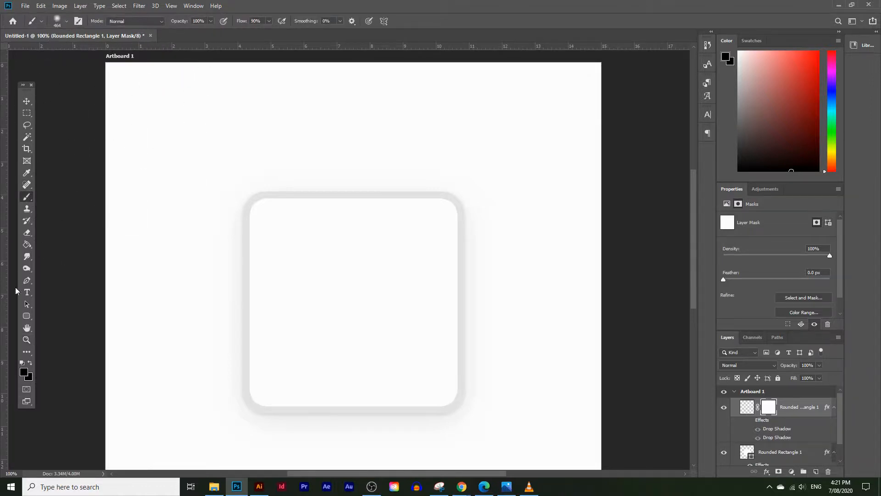
click(24, 372)
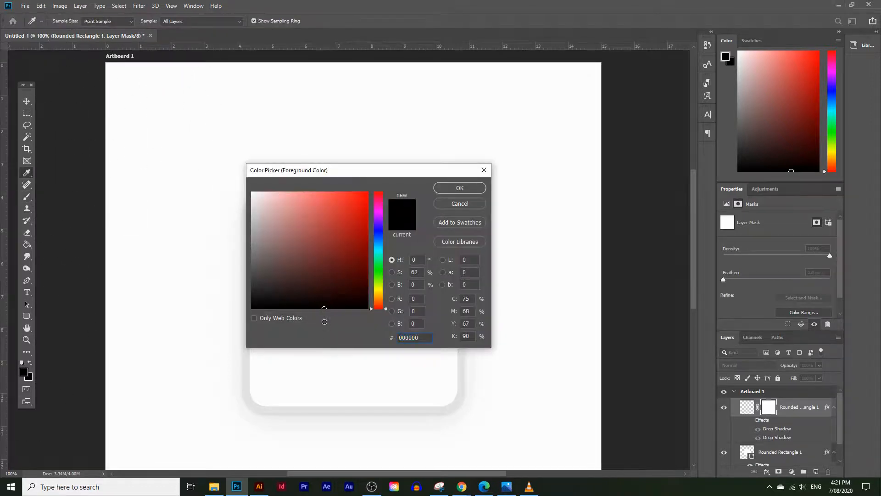
click(461, 191)
click(241, 205)
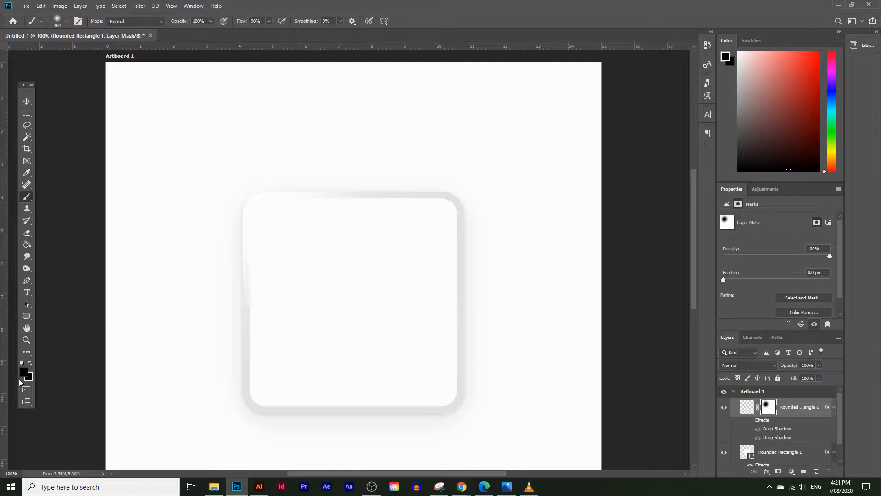
Set the foreground color to white ffffff and brush over the masked upper left corner to restore the frame
click(24, 372)
click(275, 239)
text(ffffff)
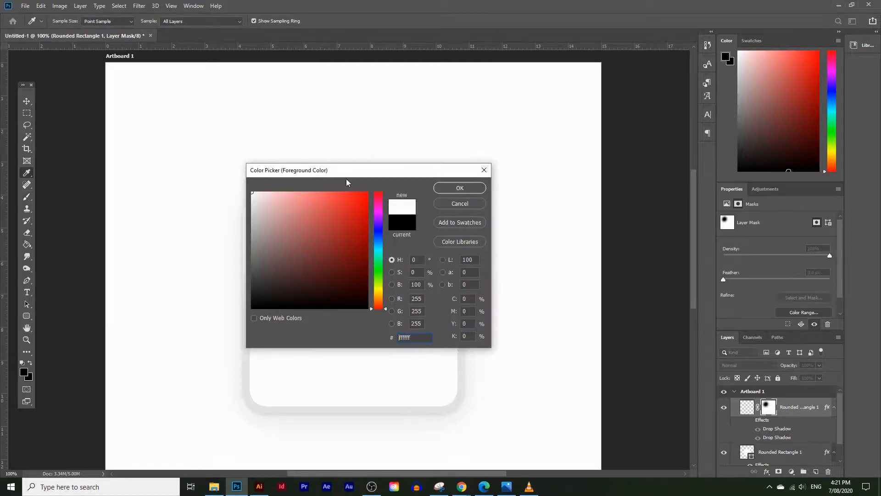
click(460, 188)
key(b)
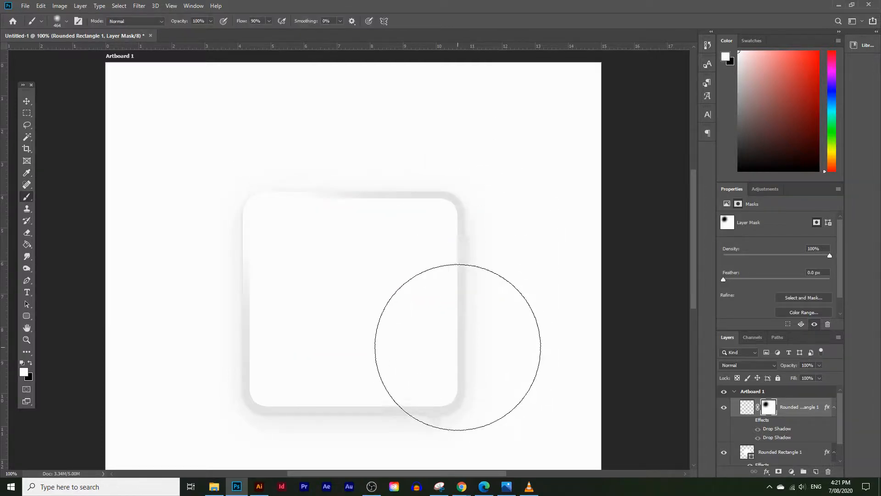
drag(297, 197, 251, 253)
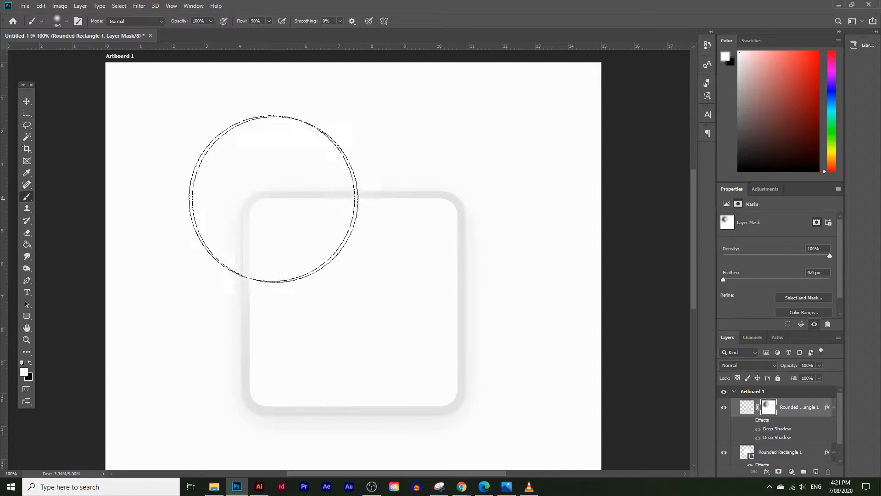
Set the foreground color to mid grey 717171 and paint the mask over the frame's upper right corner
click(24, 372)
text(585858)
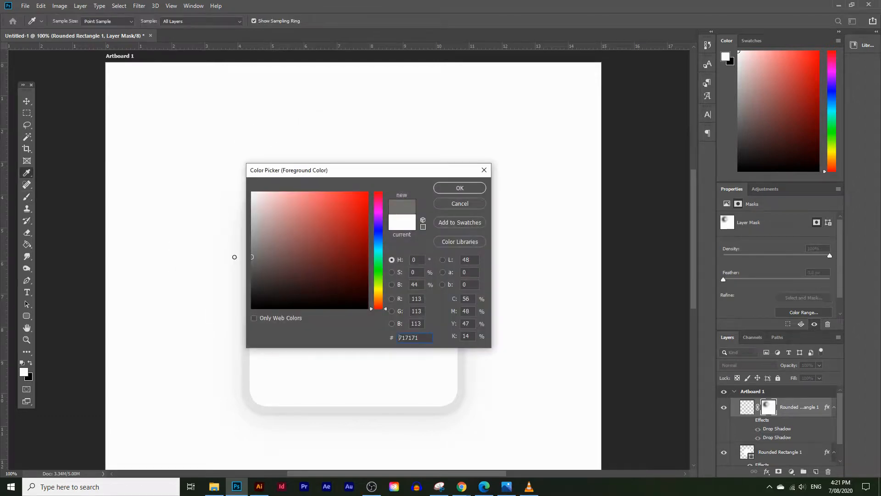
click(459, 188)
click(425, 219)
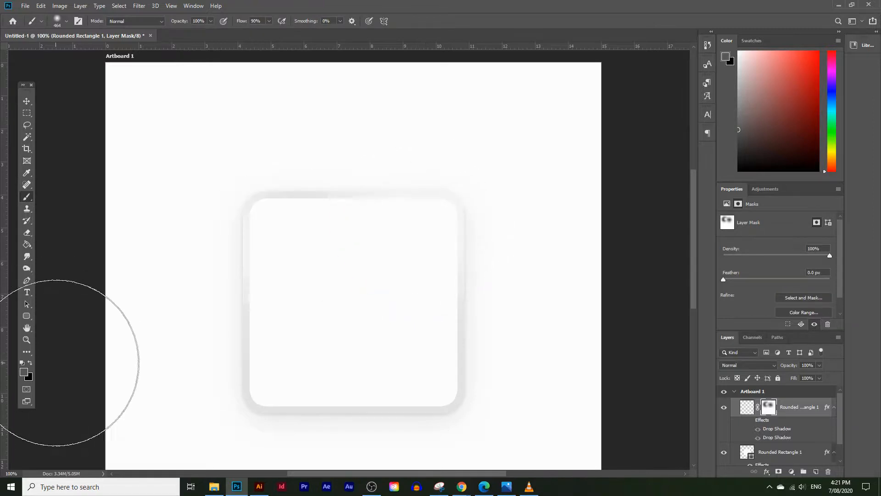
click(24, 373)
click(241, 212)
click(455, 205)
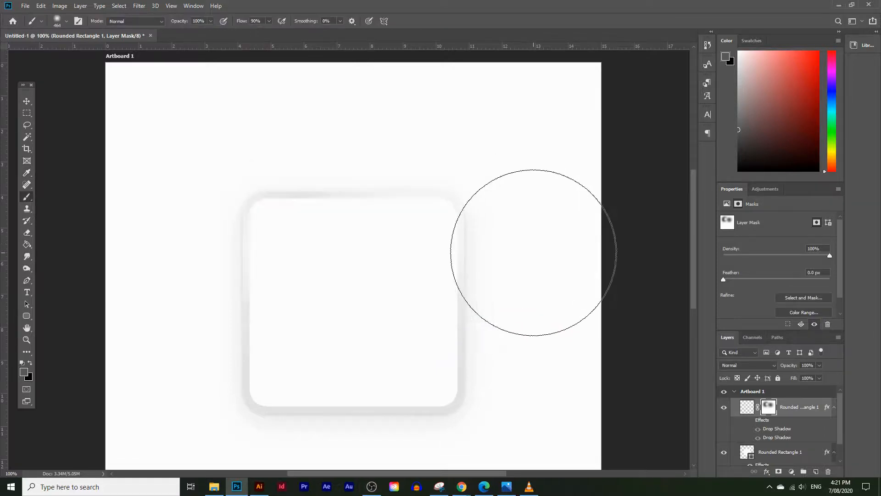
Undo all brush strokes painted on the frame's layer mask
key(ctrl+z)
key(ctrl+z)
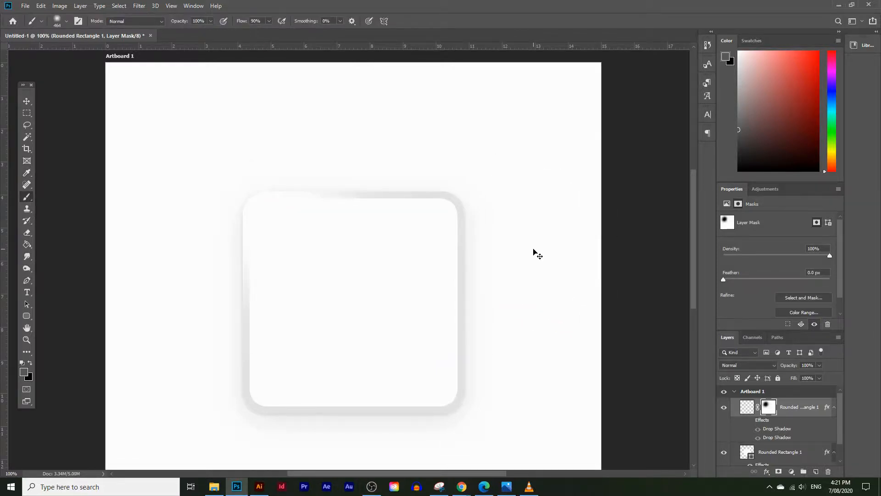
key(ctrl+z)
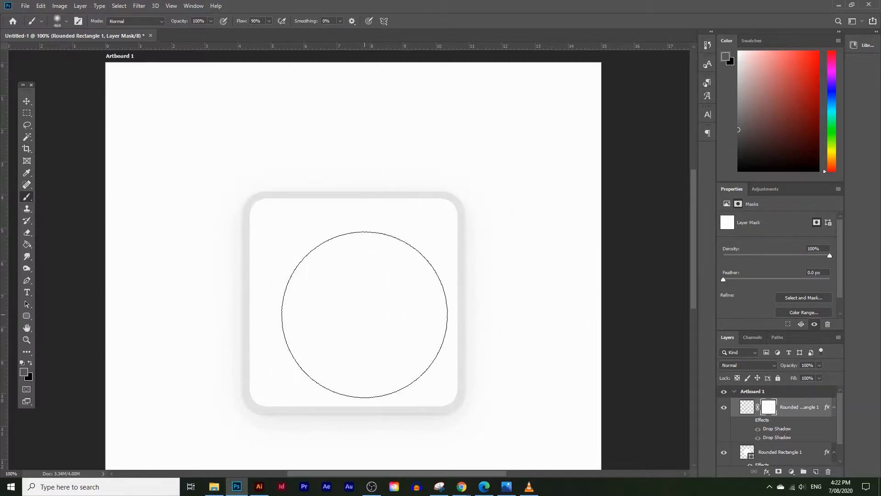
Set the foreground color to black 000000 and draw a vertical black-to-white linear gradient on the frame's layer mask from the artboard's upper edge
click(27, 245)
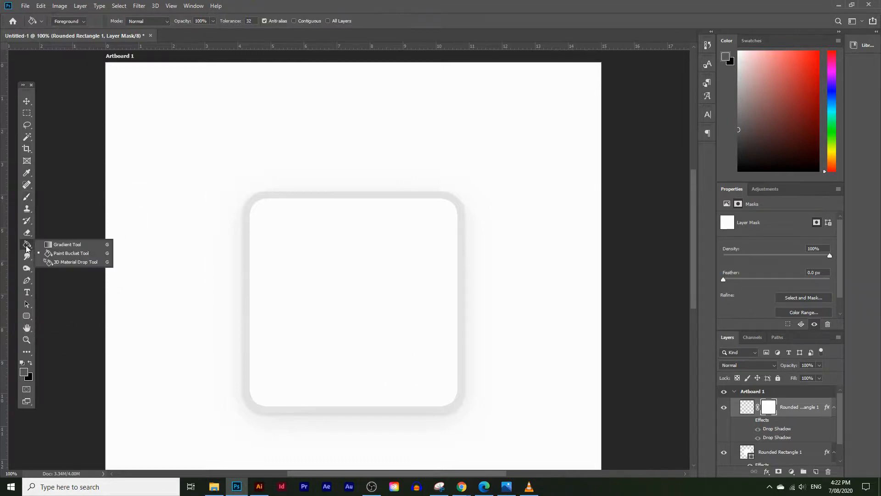
click(67, 245)
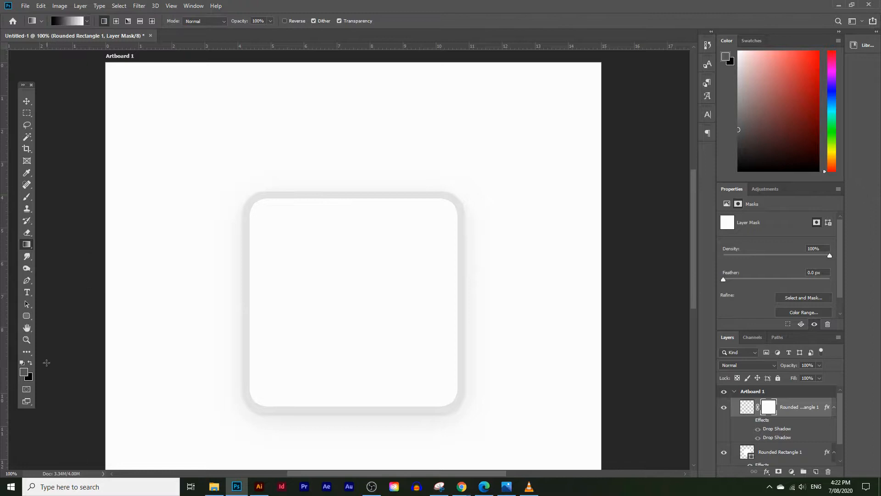
click(26, 375)
click(284, 308)
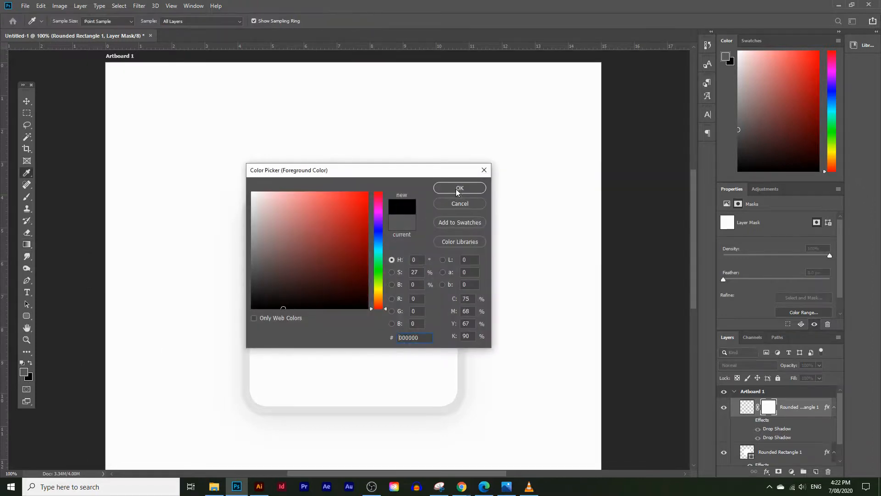
click(459, 189)
scroll(510, 285, up, 1)
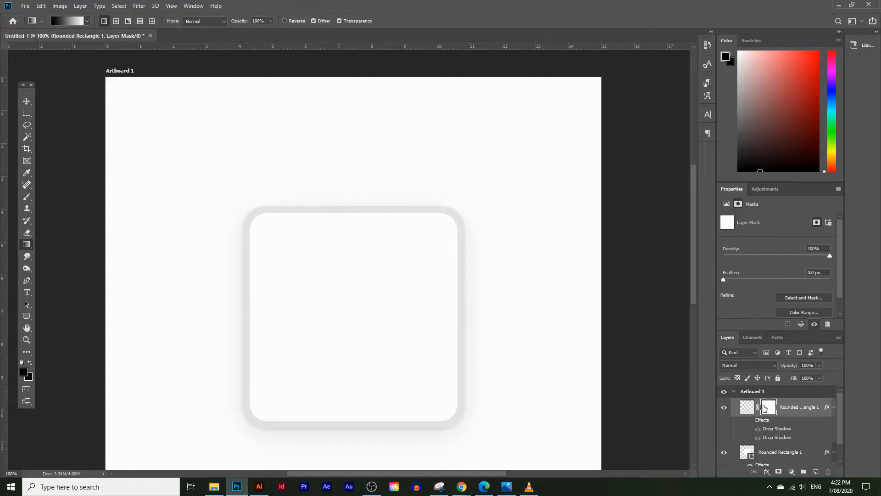
scroll(400, 169, down, 4)
scroll(374, 158, up, 3)
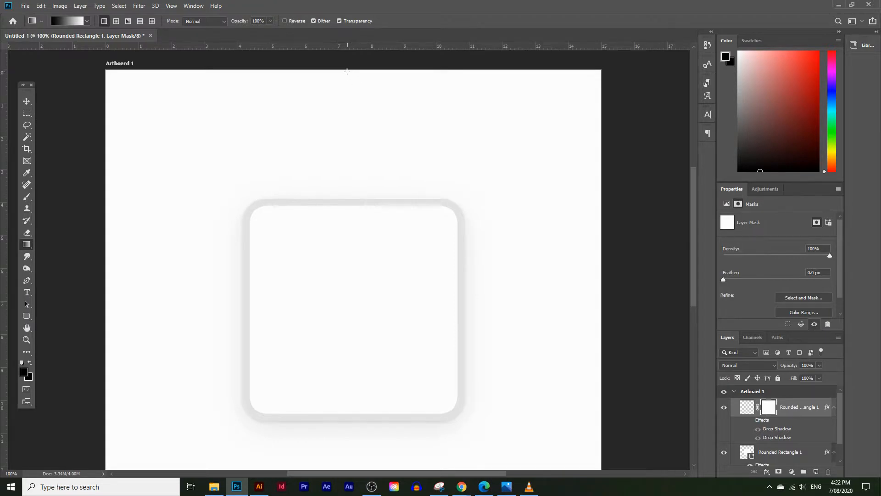
drag(347, 71, 357, 403)
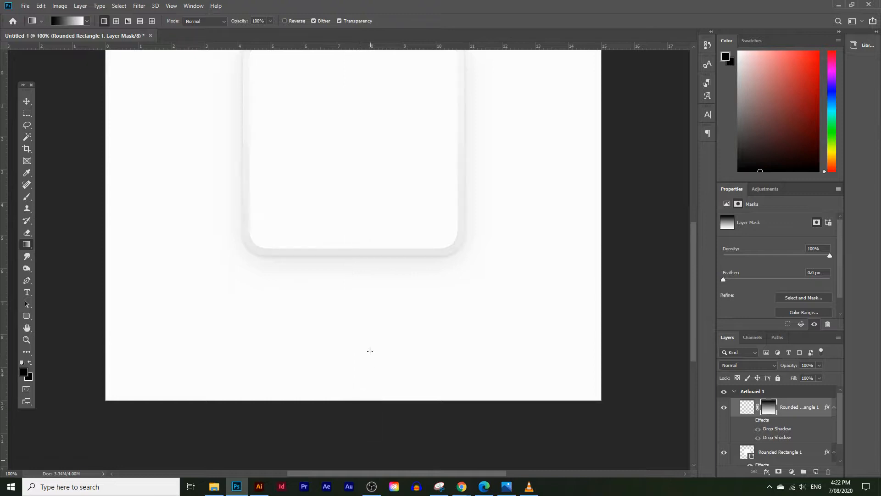
scroll(372, 330, up, 3)
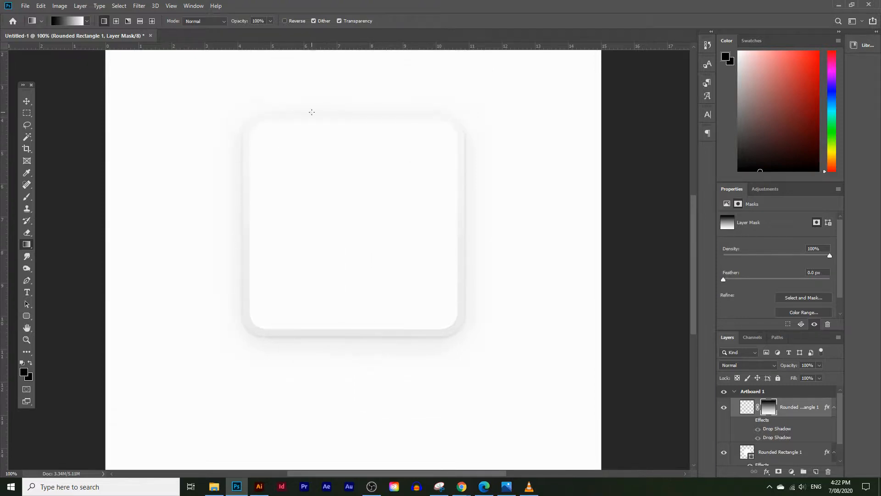
scroll(368, 104, up, 4)
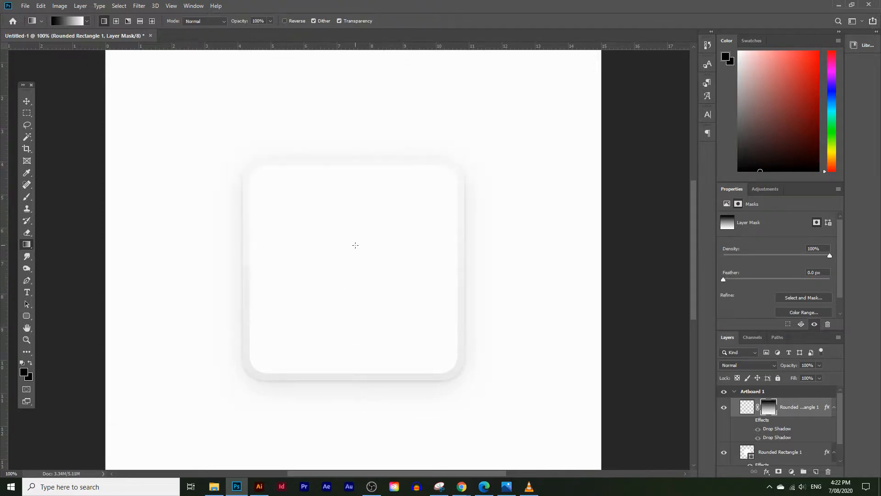
Redraw the mask's vertical gradient with varying lengths, finally from the frame's upper edge to just below its lower edge
drag(351, 66, 356, 406)
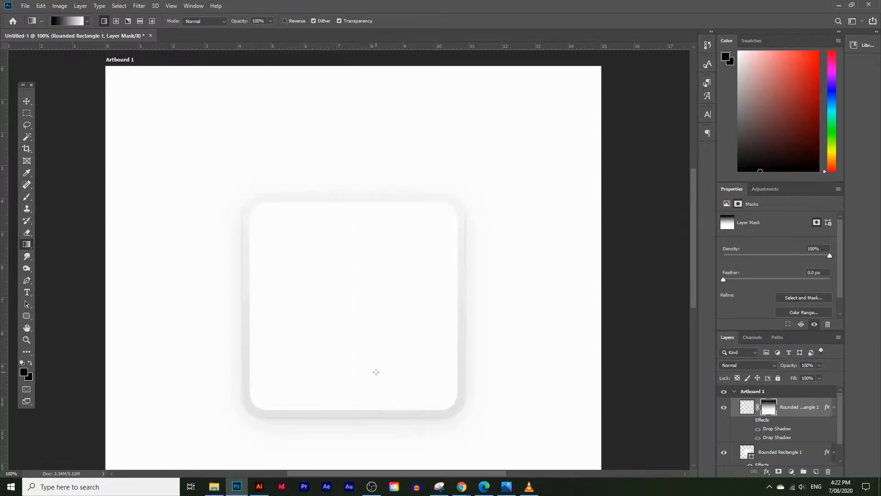
drag(349, 81, 349, 387)
drag(348, 169, 356, 358)
drag(357, 155, 357, 338)
drag(350, 82, 355, 363)
drag(350, 182, 354, 375)
drag(354, 201, 358, 379)
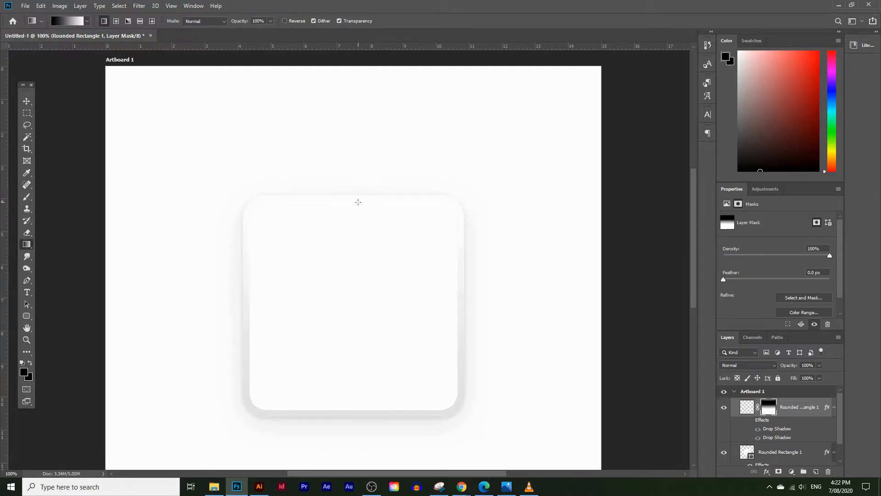
drag(355, 200, 358, 374)
drag(354, 203, 354, 420)
drag(351, 206, 355, 438)
Set the masked frame layer's opacity to 33% and duplicate the layer
scroll(332, 199, down, 2)
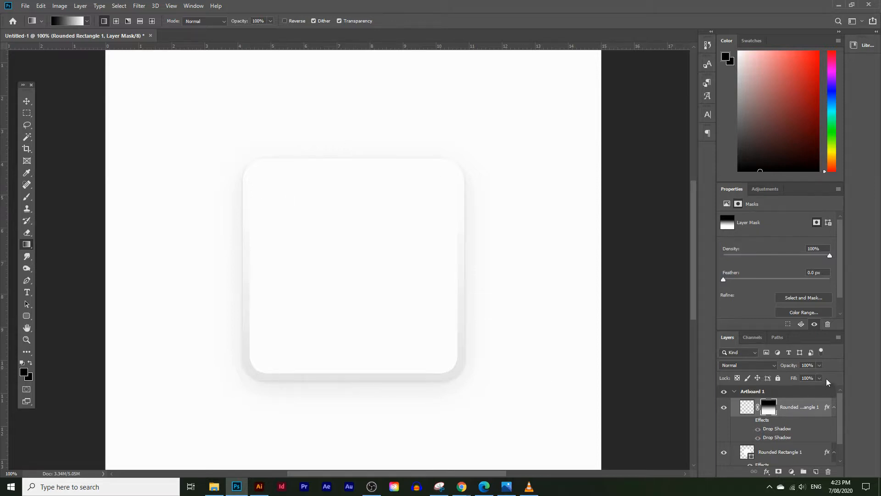
click(819, 366)
drag(816, 376, 805, 376)
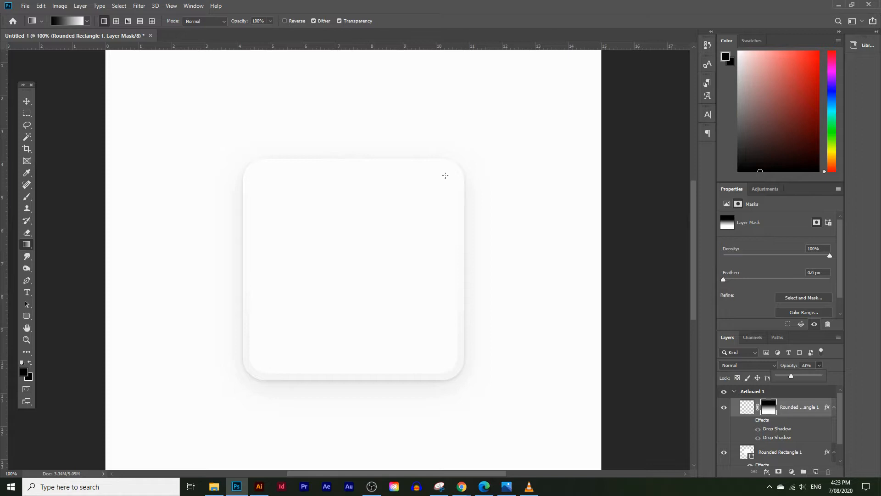
click(802, 407)
drag(802, 410, 803, 466)
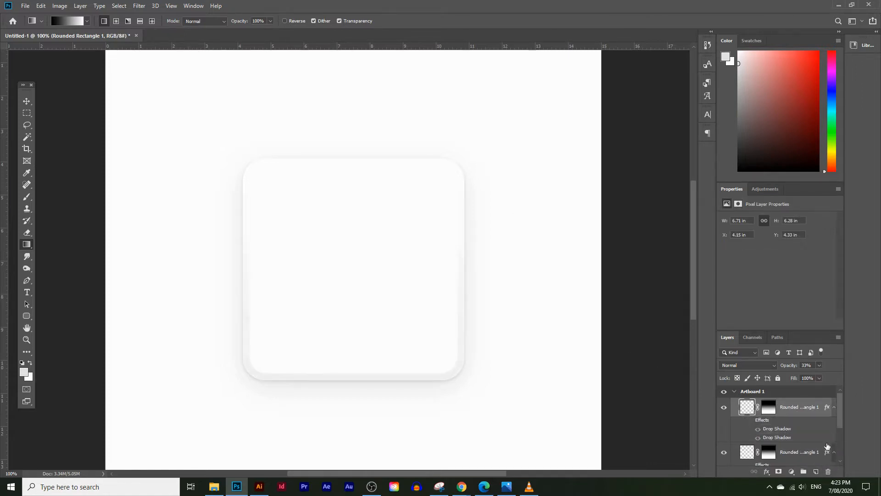
Delete the layer mask from the duplicated frame layer and set that layer's opacity to 9%
click(772, 409)
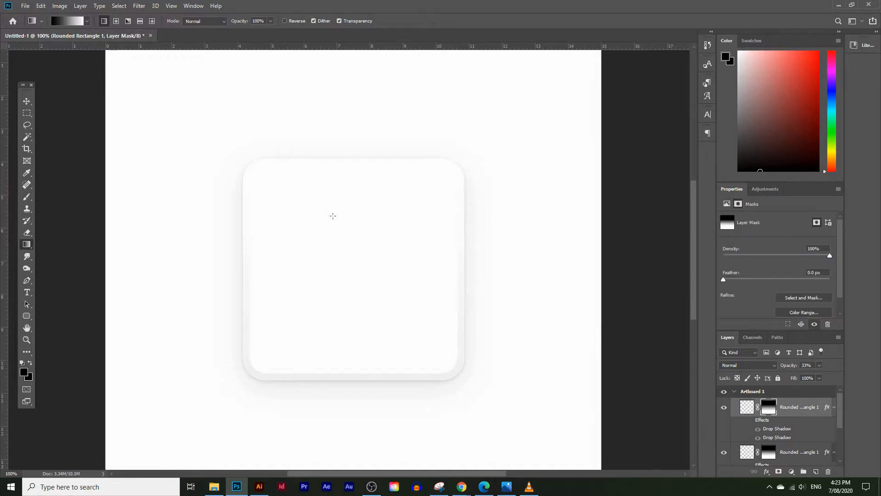
right_click(772, 406)
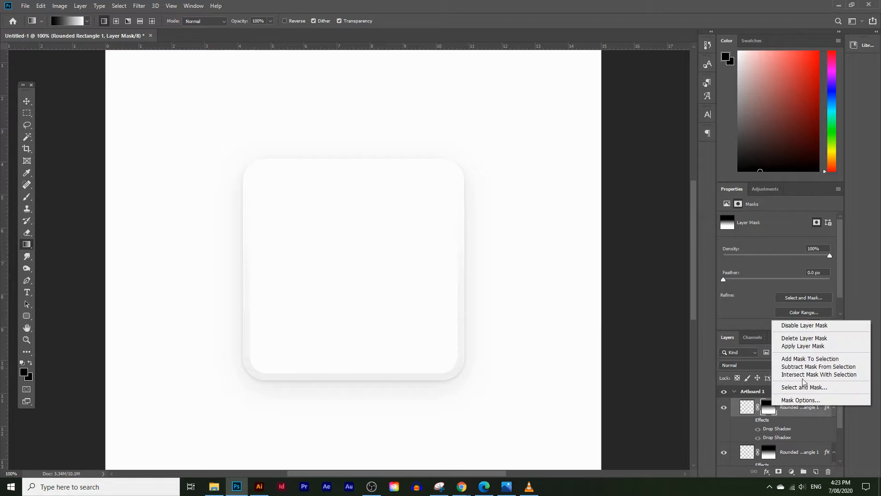
click(804, 338)
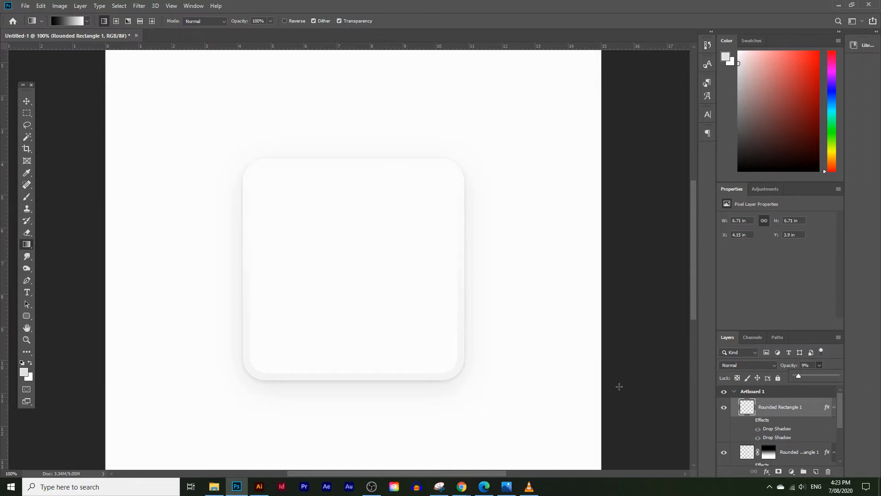
Set the masked frame layer's opacity to 17% and check the rounded square at a reduced size and at 100%
click(801, 452)
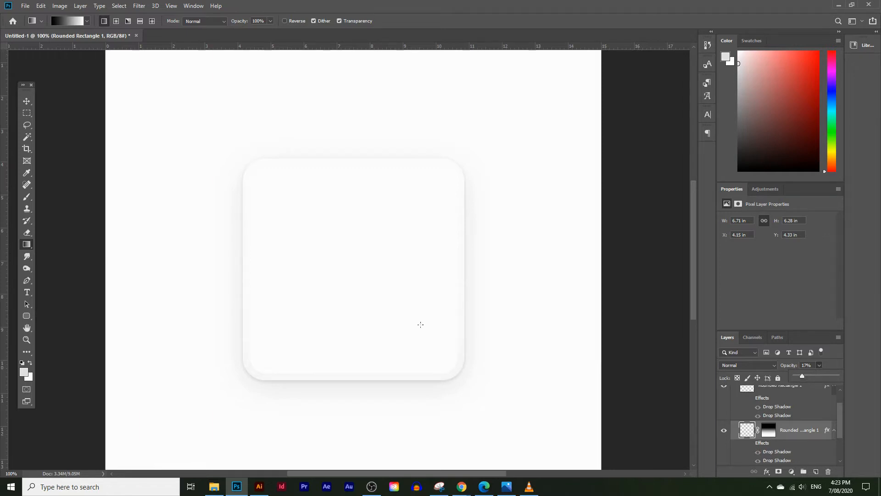
click(26, 101)
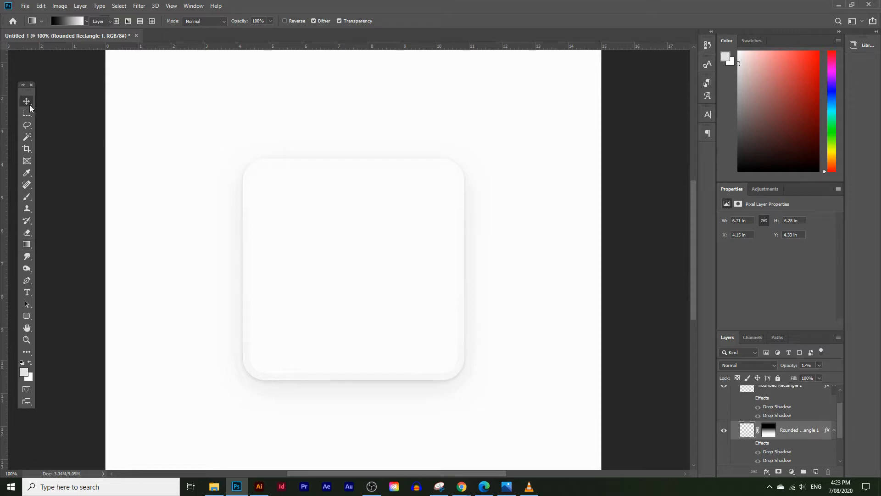
click(26, 339)
alt+click(393, 327)
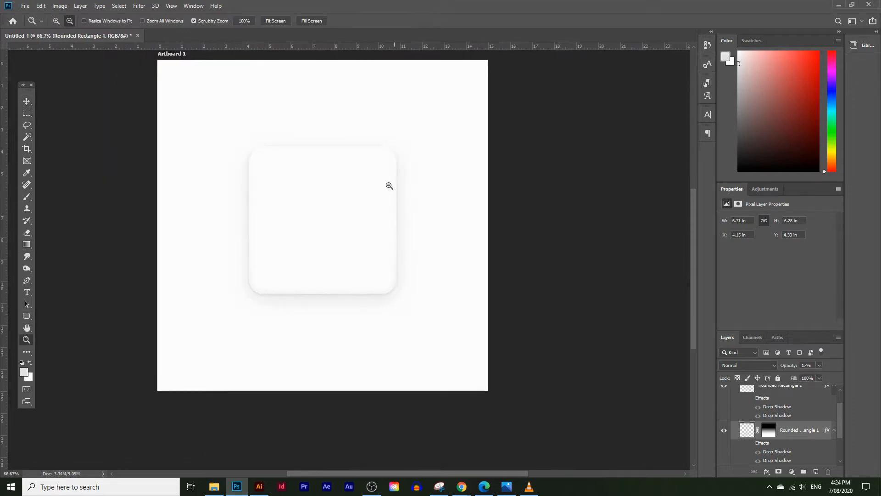
click(296, 207)
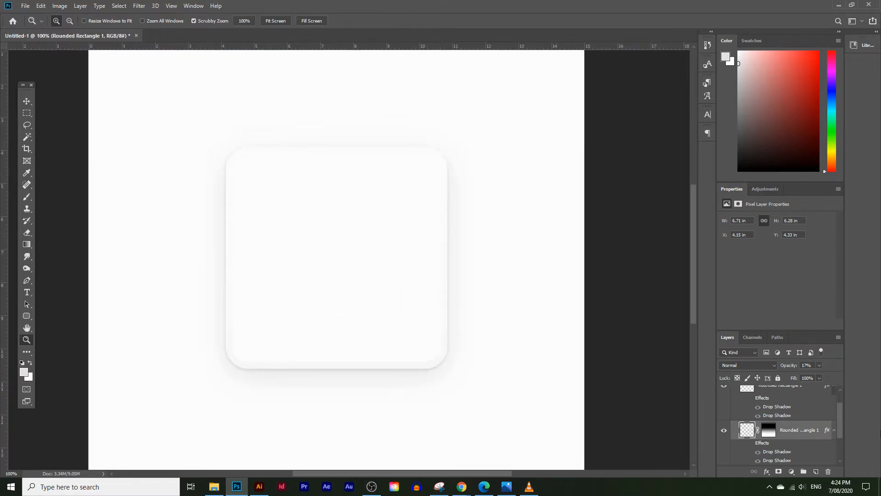
scroll(734, 420, up, 1)
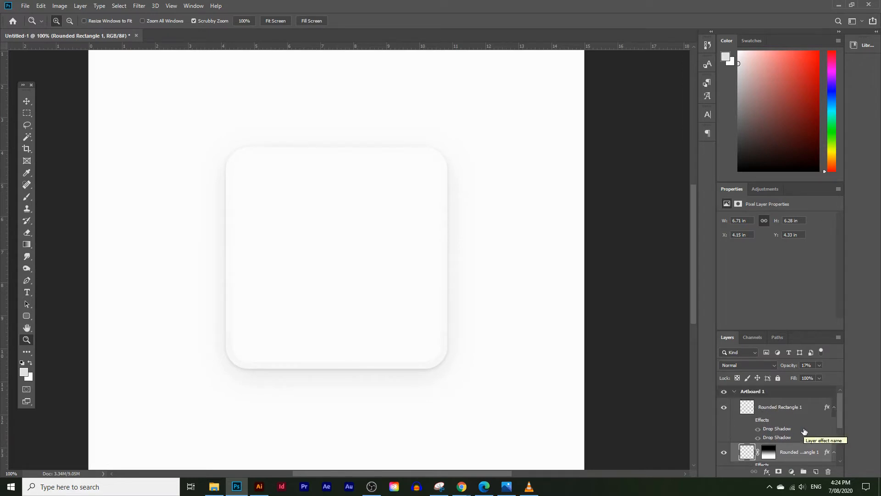
Add a dark red 810000 solid color fill layer and move it above all layers in the artboard
click(791, 471)
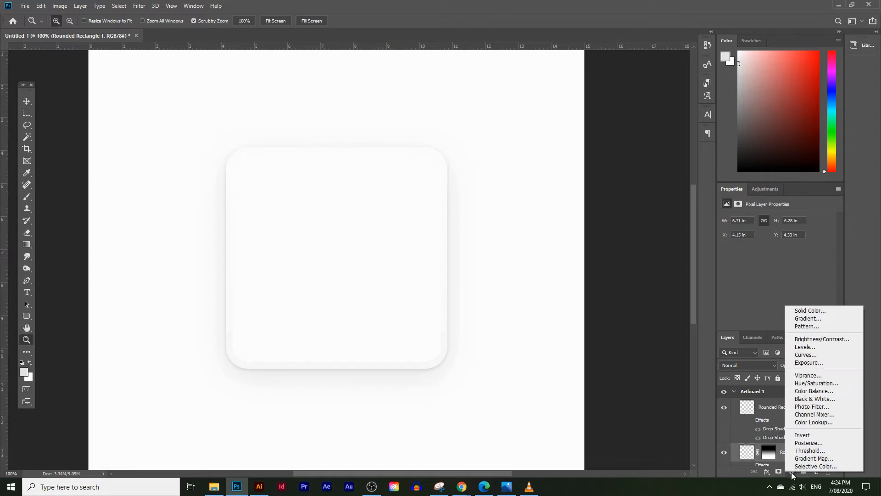
click(826, 315)
text(ac0c0c)
drag(364, 234, 368, 247)
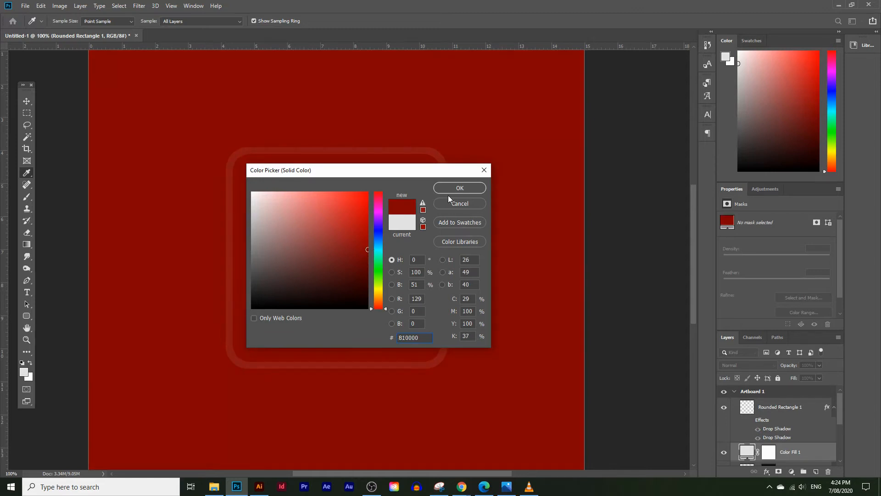
click(452, 189)
drag(794, 452, 785, 397)
Try the Overlay blend mode on the red fill layer before setting it to Multiply
click(761, 364)
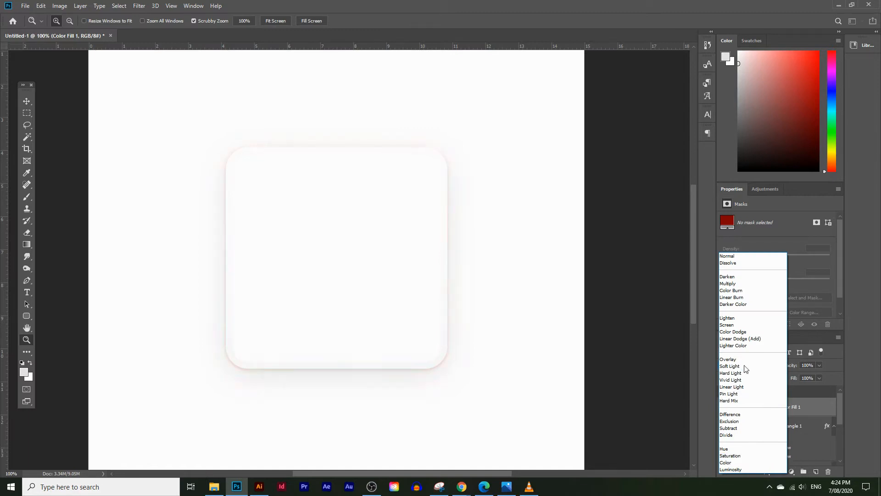
click(755, 359)
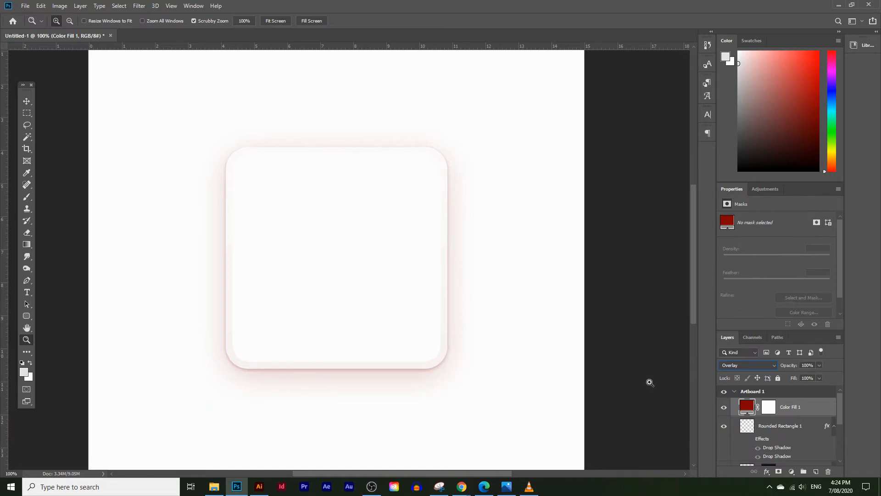
click(775, 366)
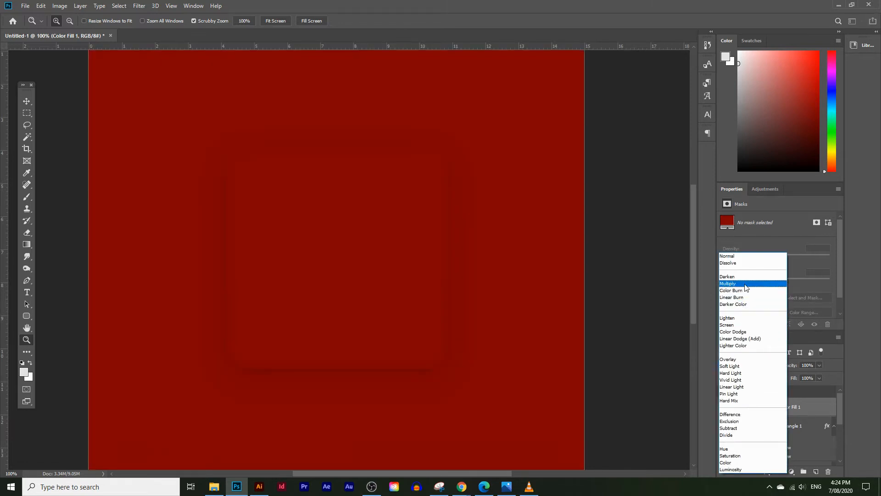
click(744, 283)
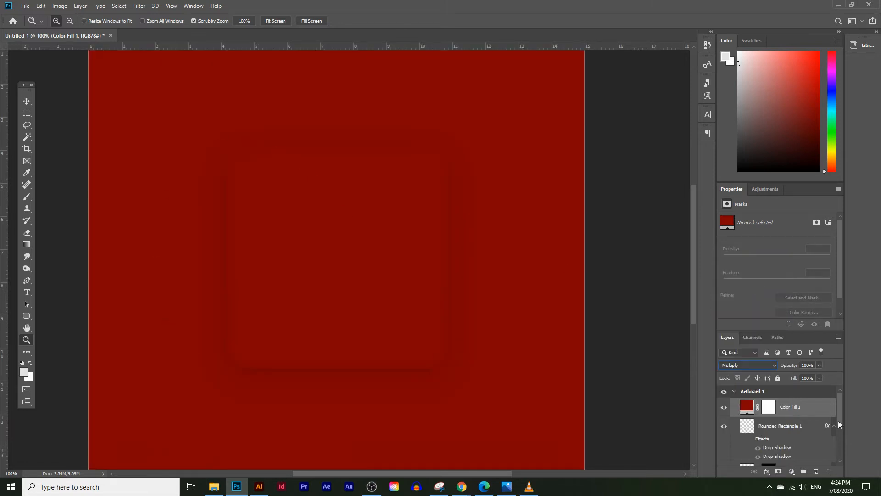
Set the red fill layer's opacity to 49% and hide the layer
click(819, 366)
drag(793, 371, 799, 369)
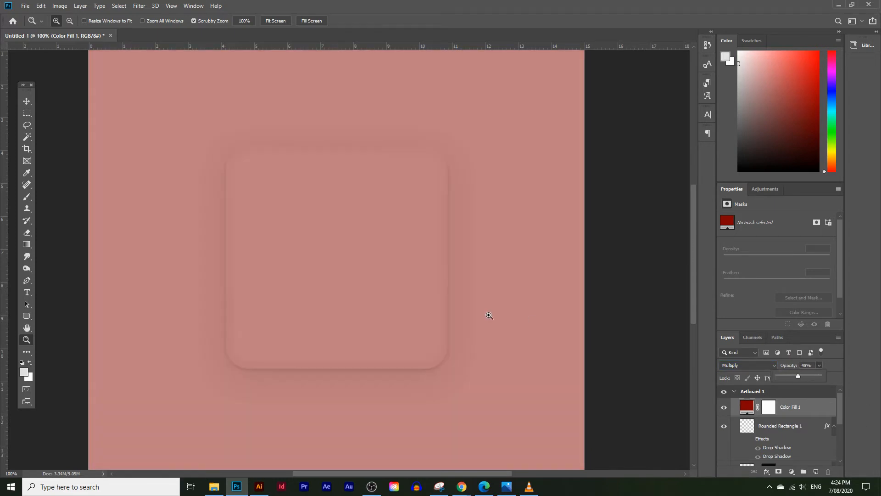
click(730, 408)
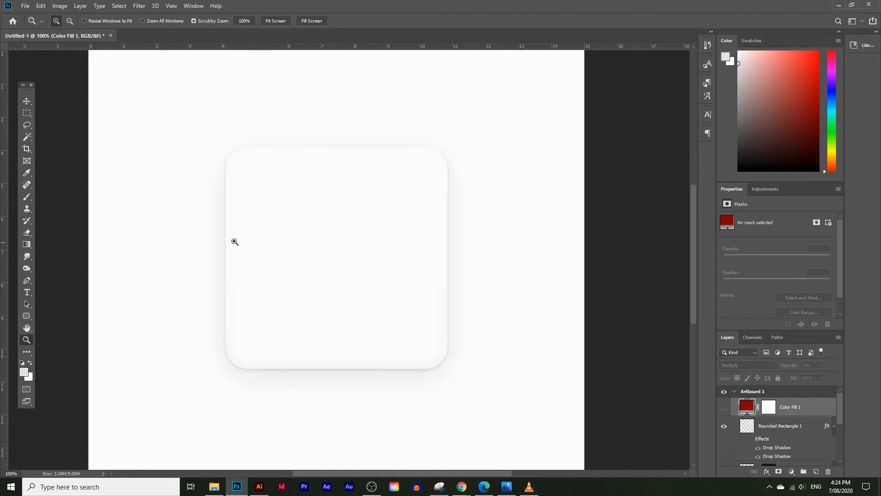